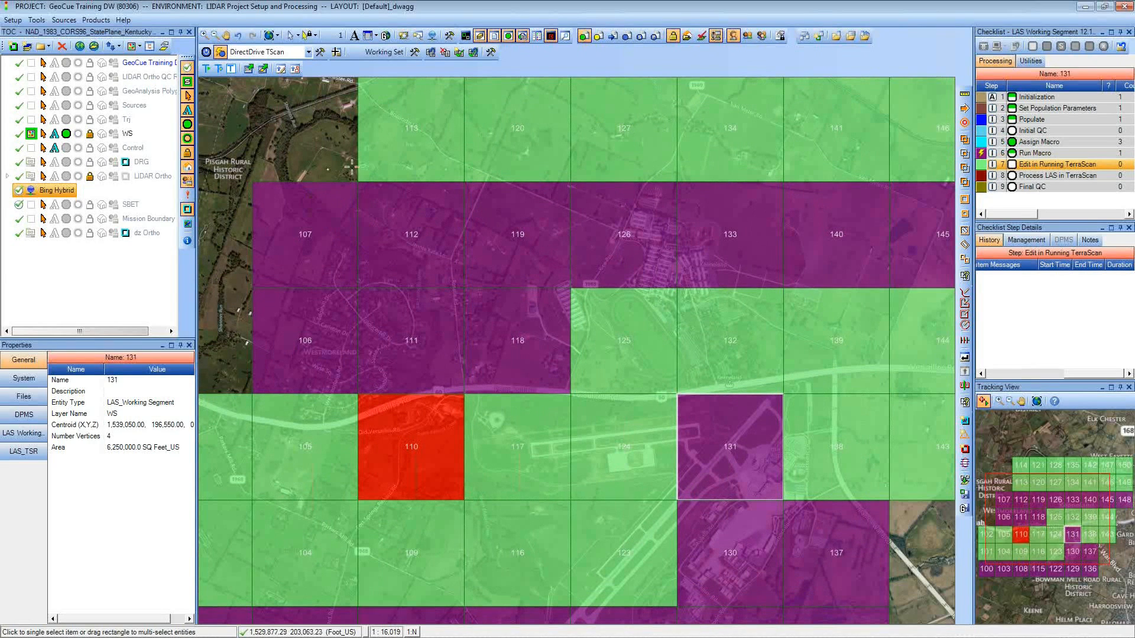
Step: Show Queue Toolbar 1 and activate its queue
right_click(545, 69)
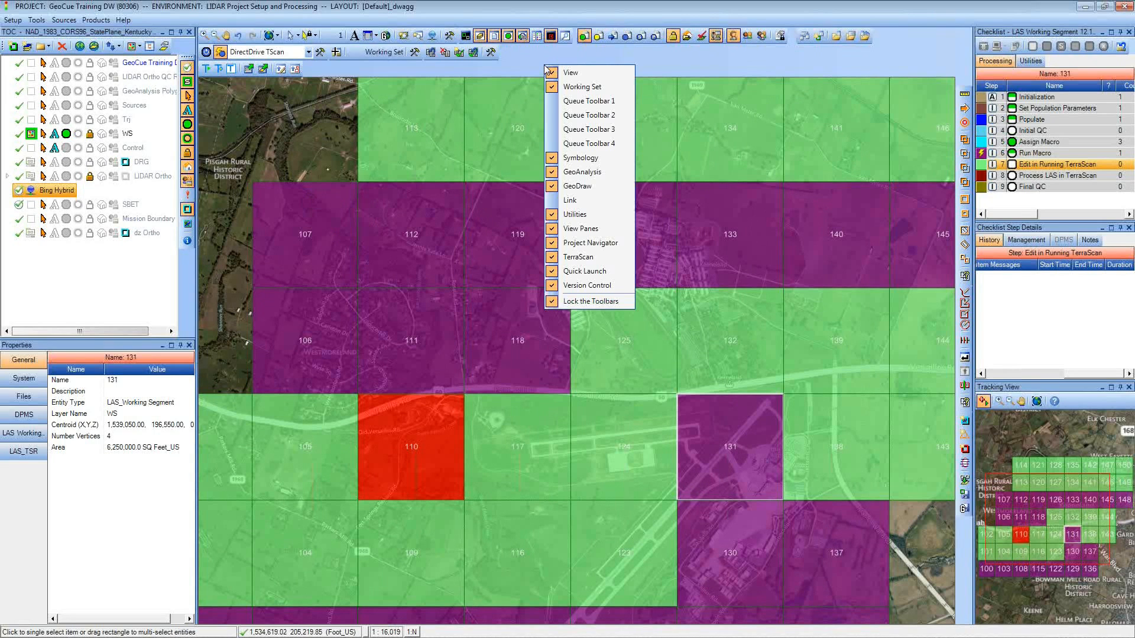
left_click(573, 104)
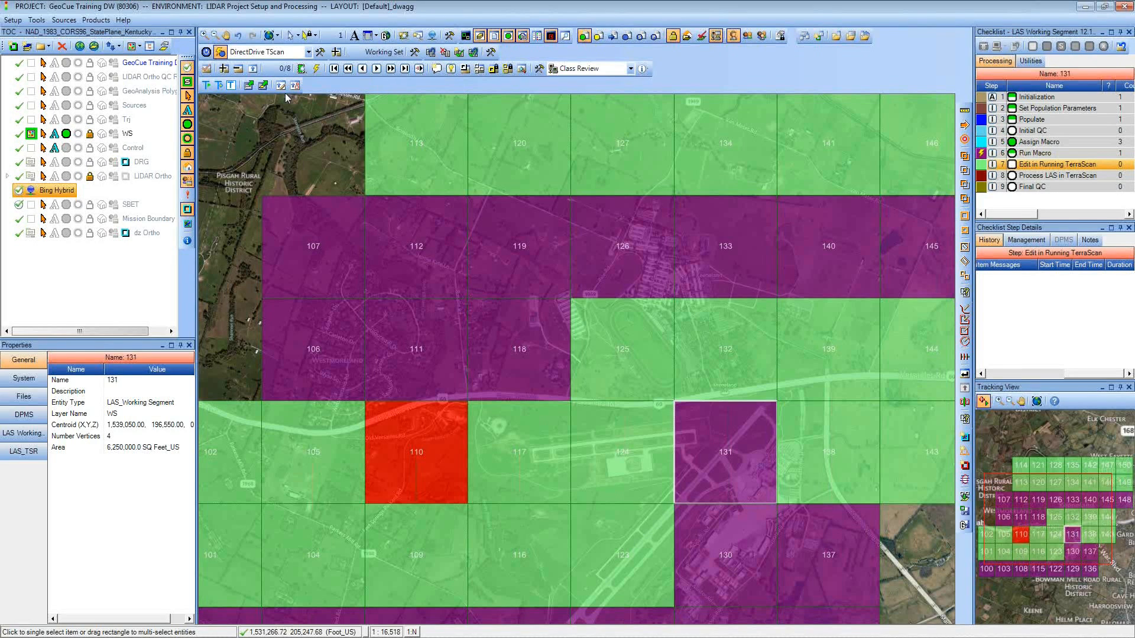
left_click(207, 69)
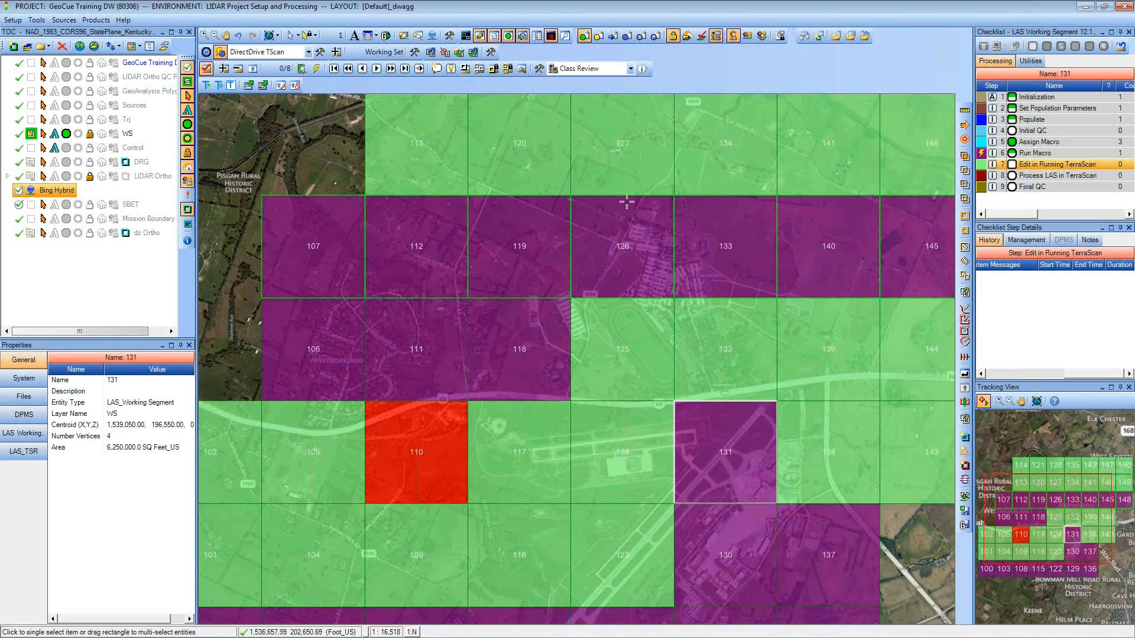
Step: Select working segment 107 at the west end of its row on the map
middle_click_drag(636, 216, 600, 207)
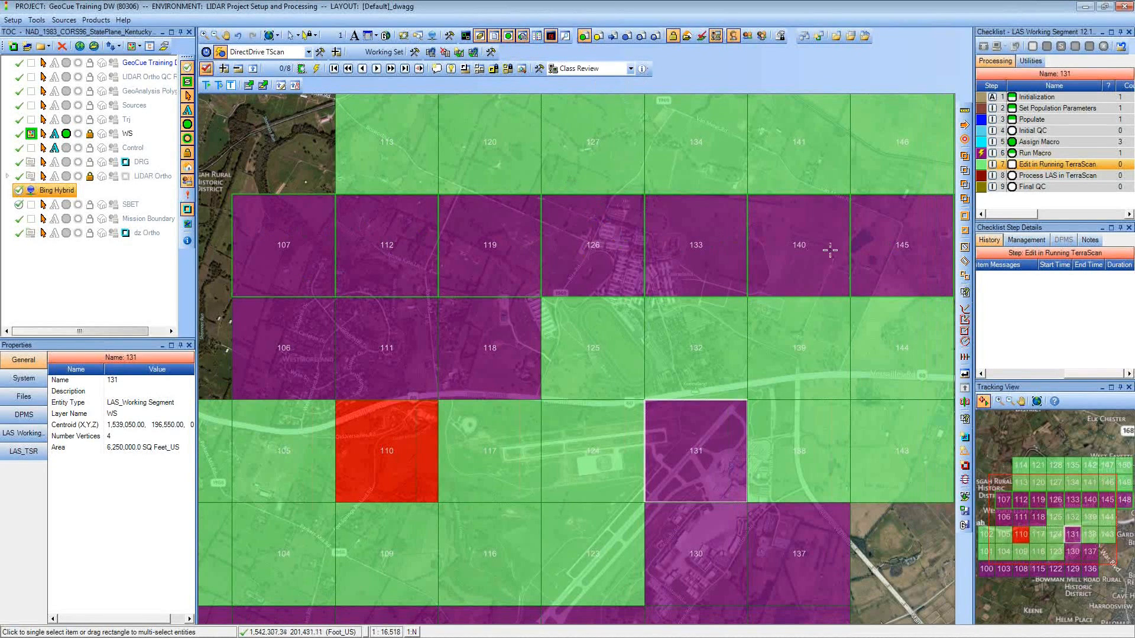
middle_click_drag(830, 251, 714, 248)
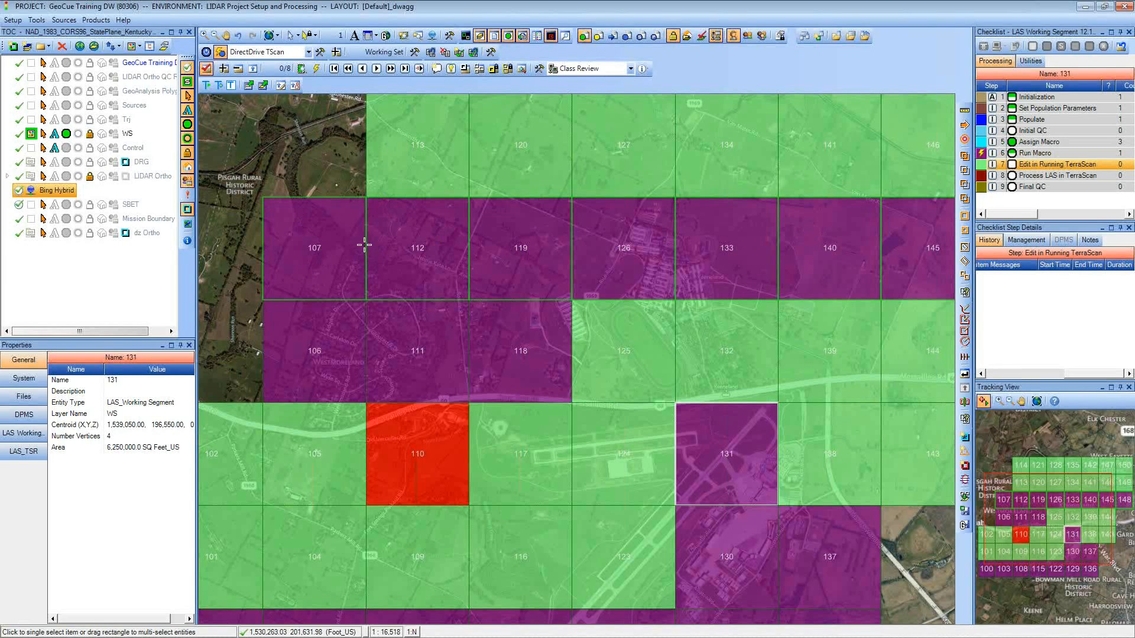
left_click_drag(251, 186, 390, 316)
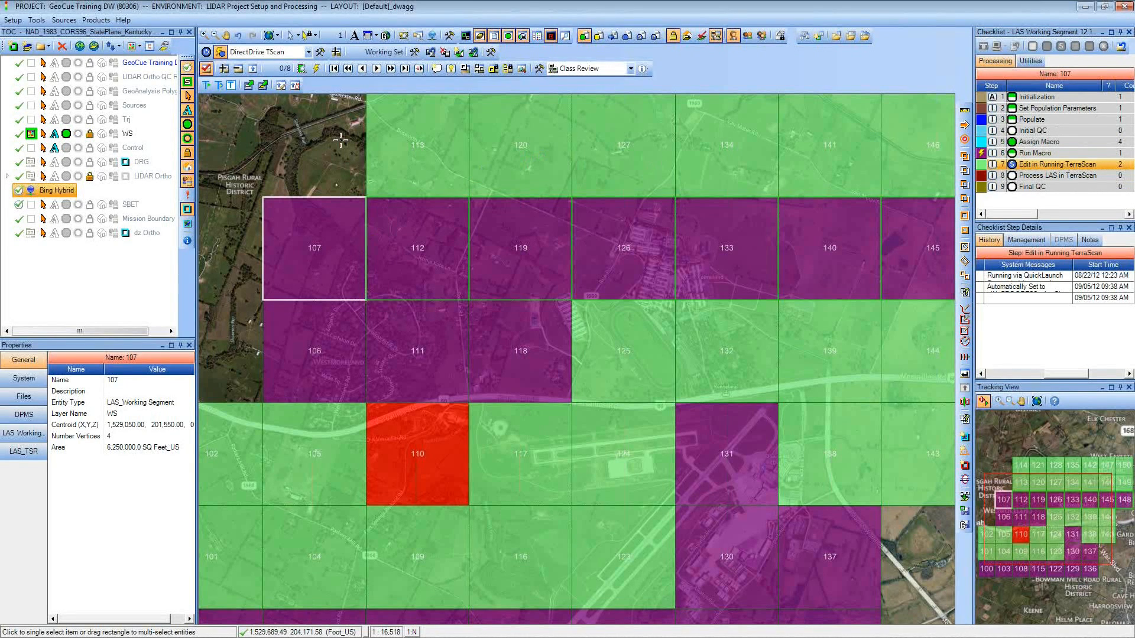
Step: Open the CRTS queue configuration and disable Viewer Pane Image Enhancements in its auto-play settings
left_click(540, 69)
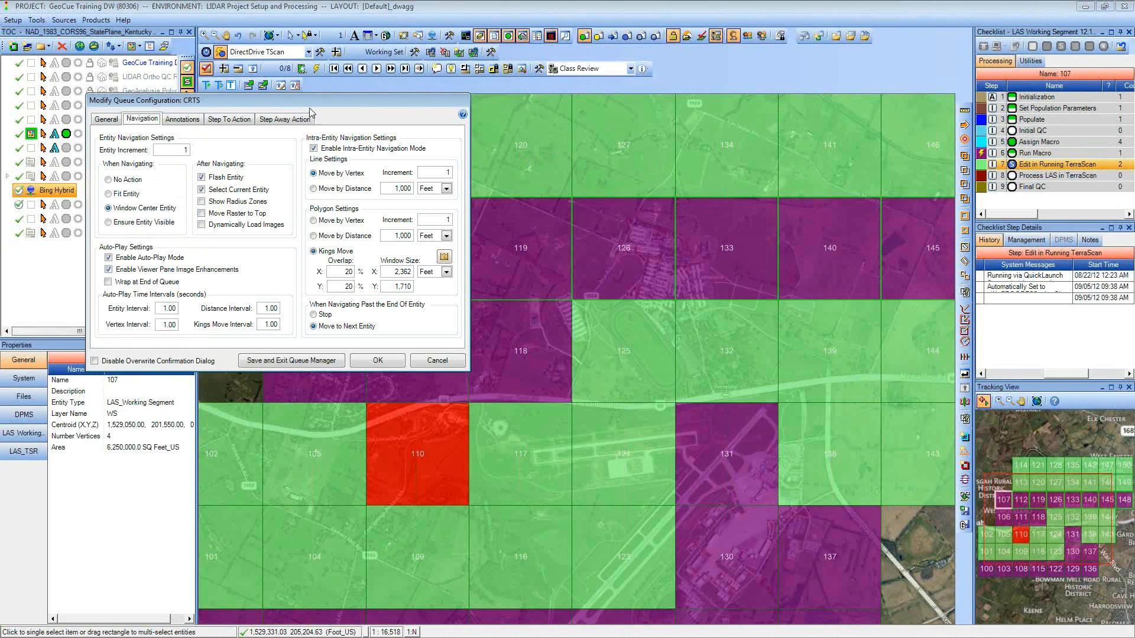
left_click_drag(324, 104, 390, 118)
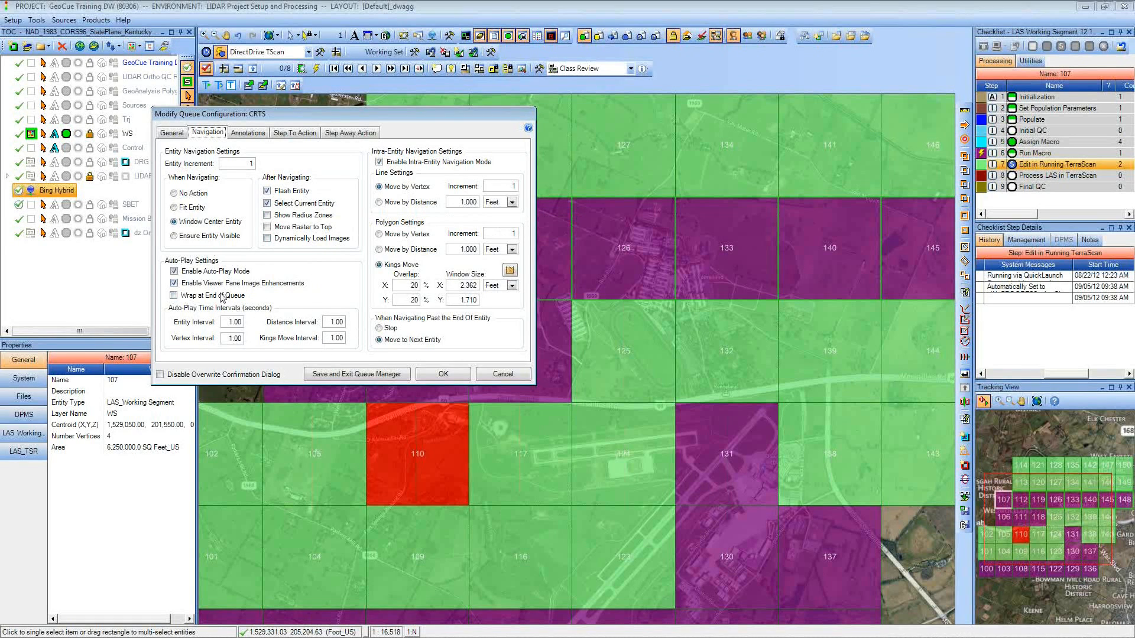
left_click(273, 283)
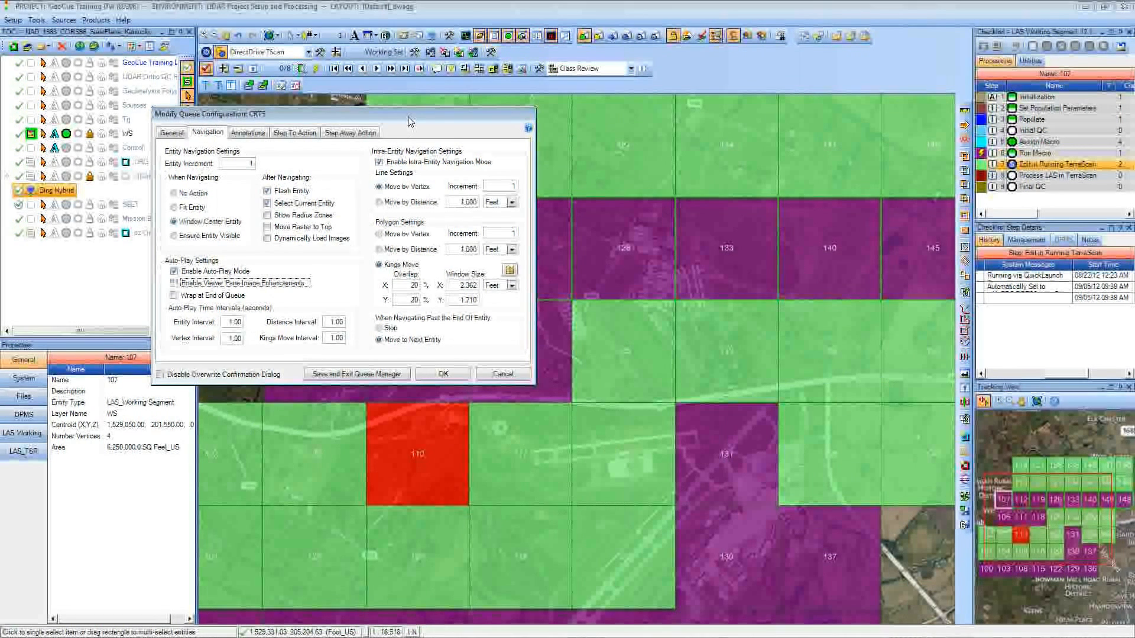
Step: Set the Kings Move window size to 2,436 by 1,709 feet from a map view zoomed on segment 107's northwest corner
left_click_drag(411, 121, 413, 333)
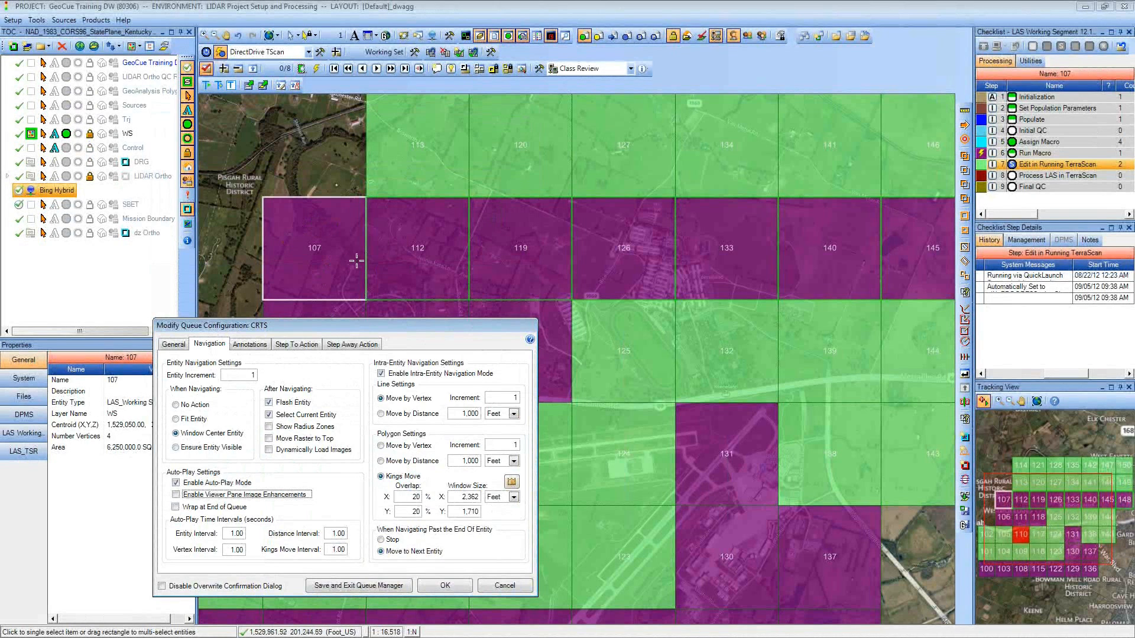
left_click(993, 491)
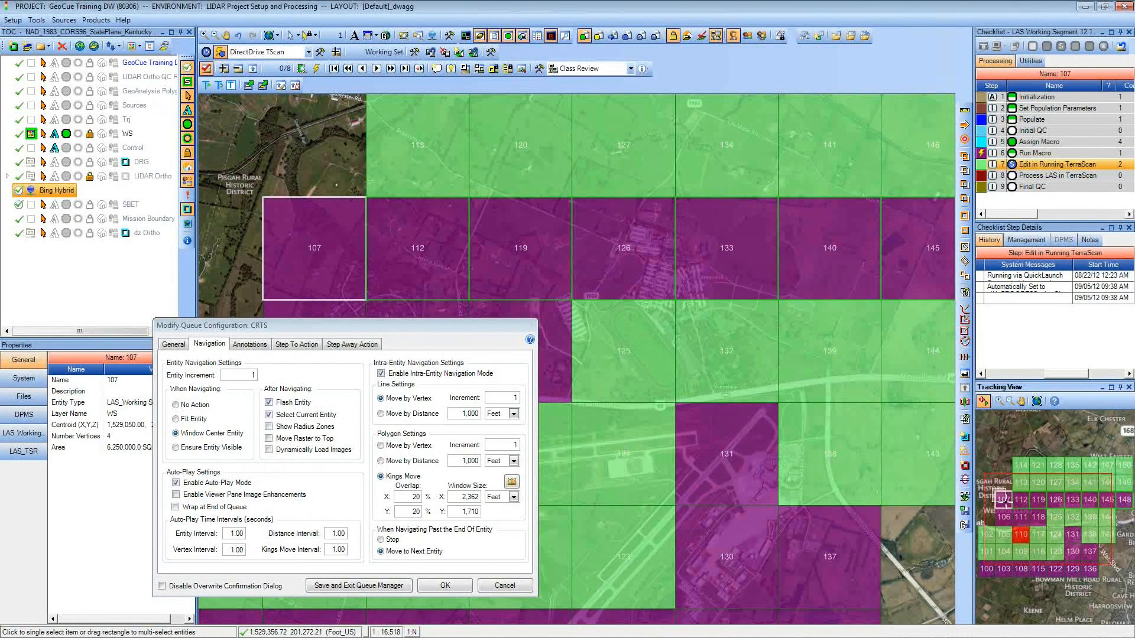
left_click_drag(1006, 502, 1004, 500)
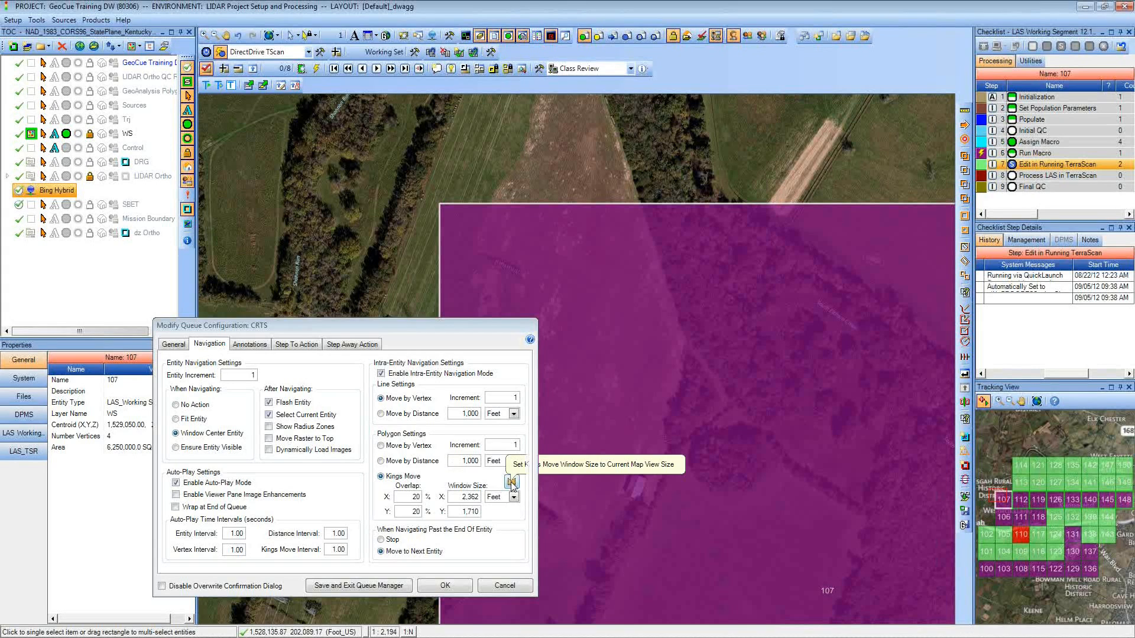
left_click(512, 483)
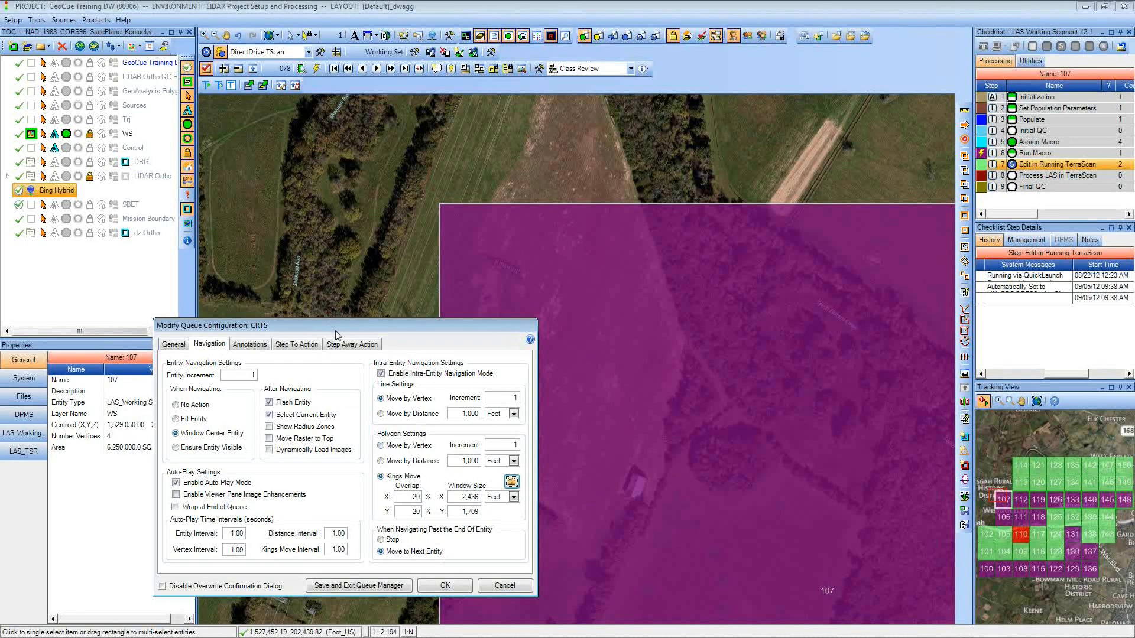
Step: Check the annotation settings and set the step-to action's checklist step to Edit in Running TerraScan with the checklist step wizard
left_click_drag(332, 331, 293, 181)
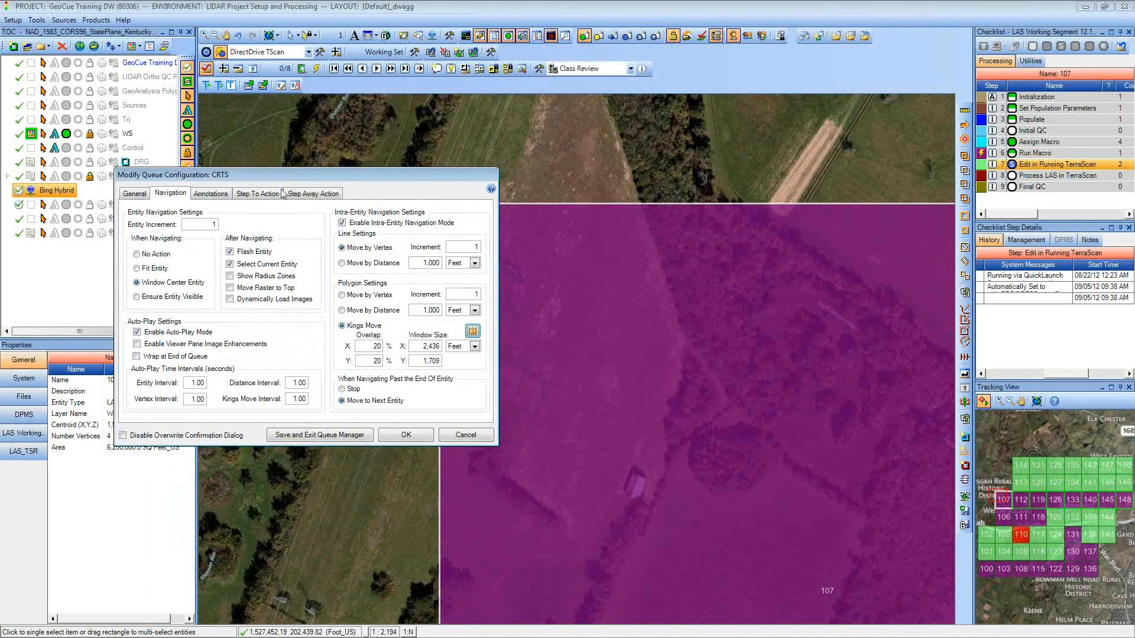
left_click(215, 195)
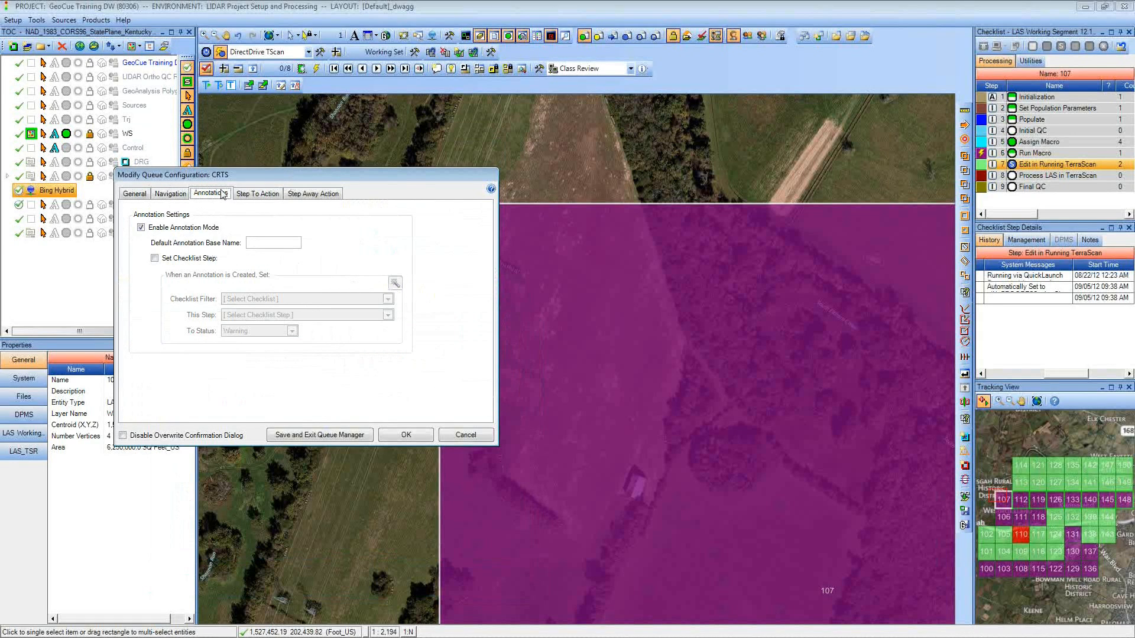
left_click(263, 195)
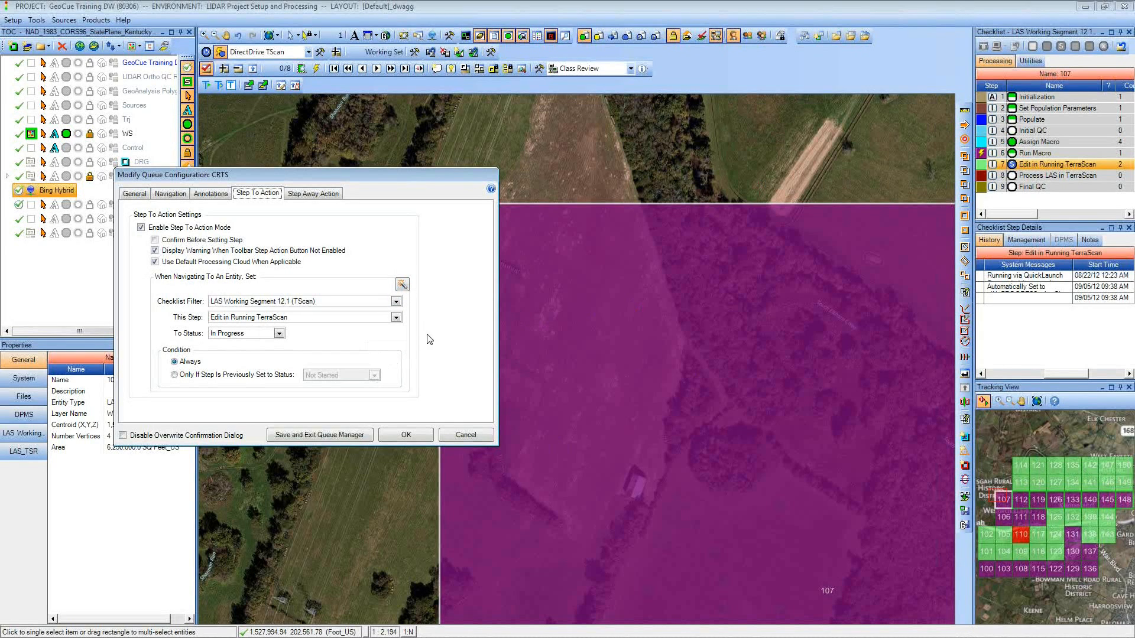
left_click(402, 285)
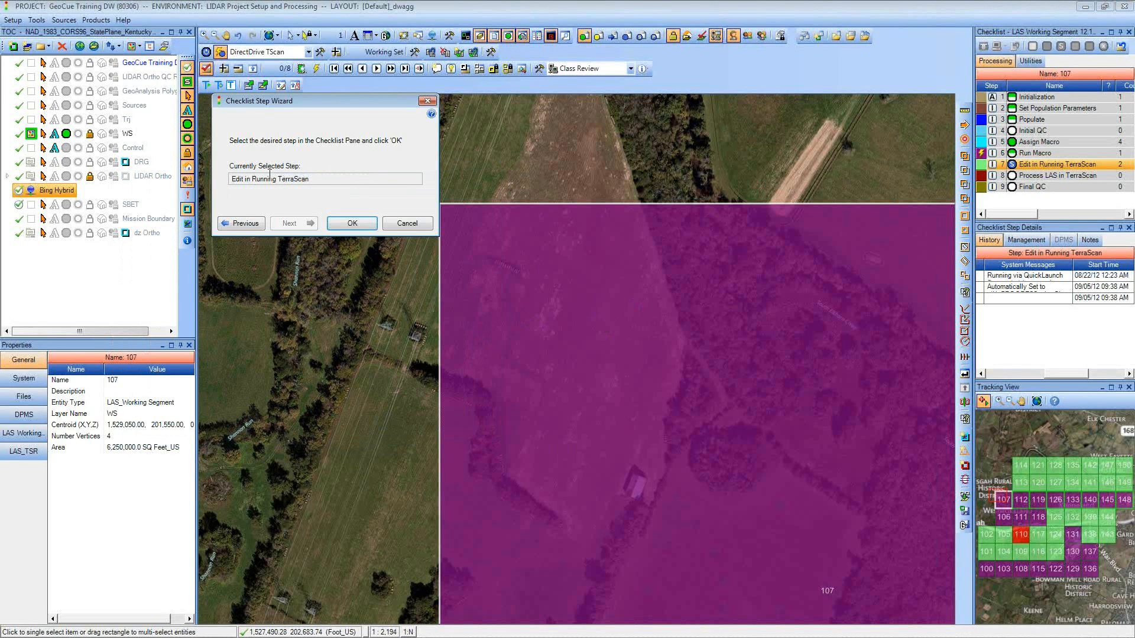
left_click(353, 224)
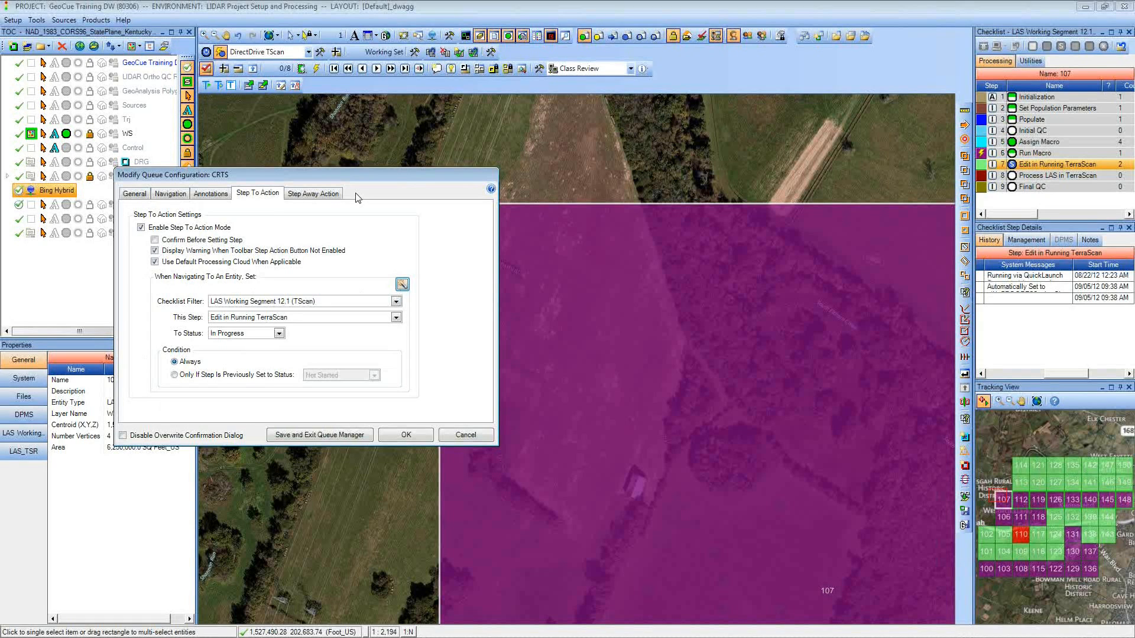
Step: Check the step-away action settings, then save the queue configuration, overwriting the shared CRTS configuration
left_click(313, 194)
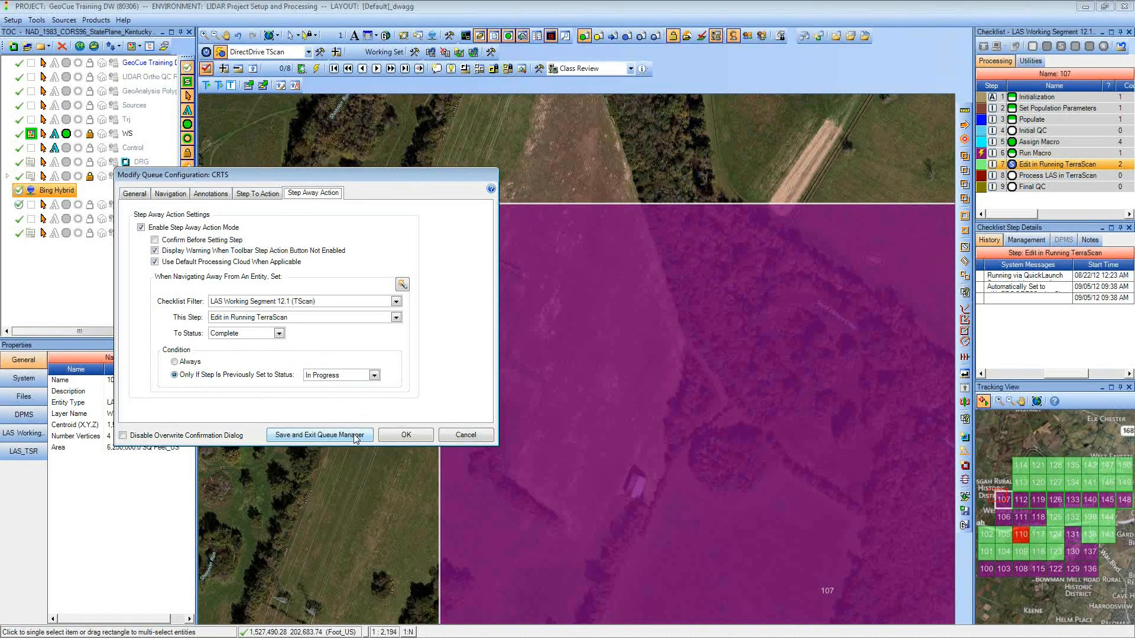
left_click(353, 434)
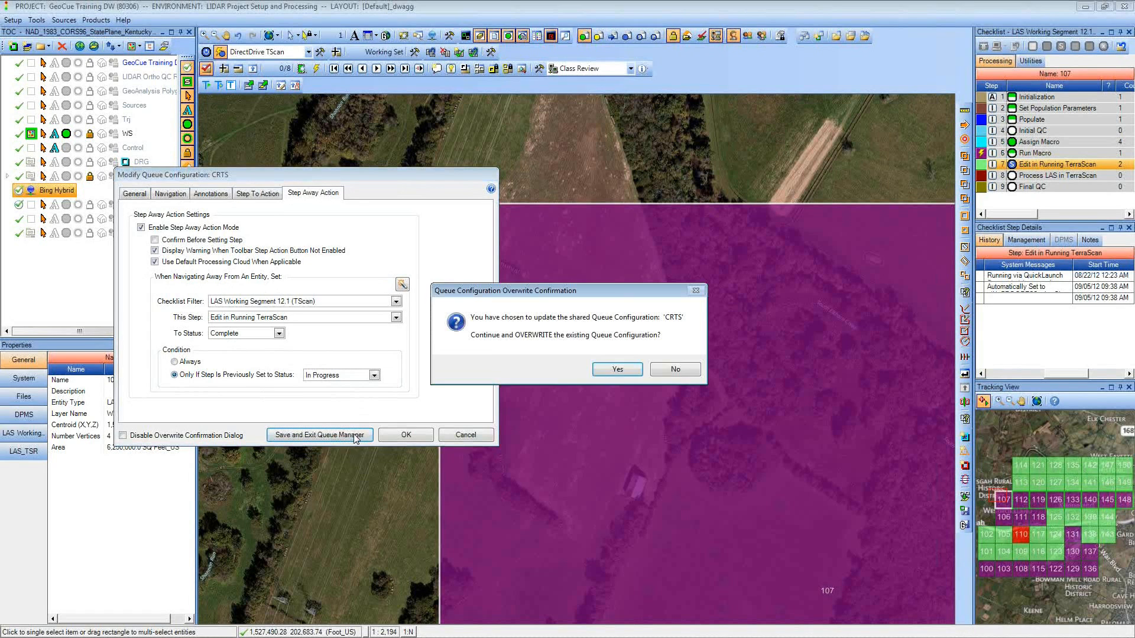
left_click(622, 372)
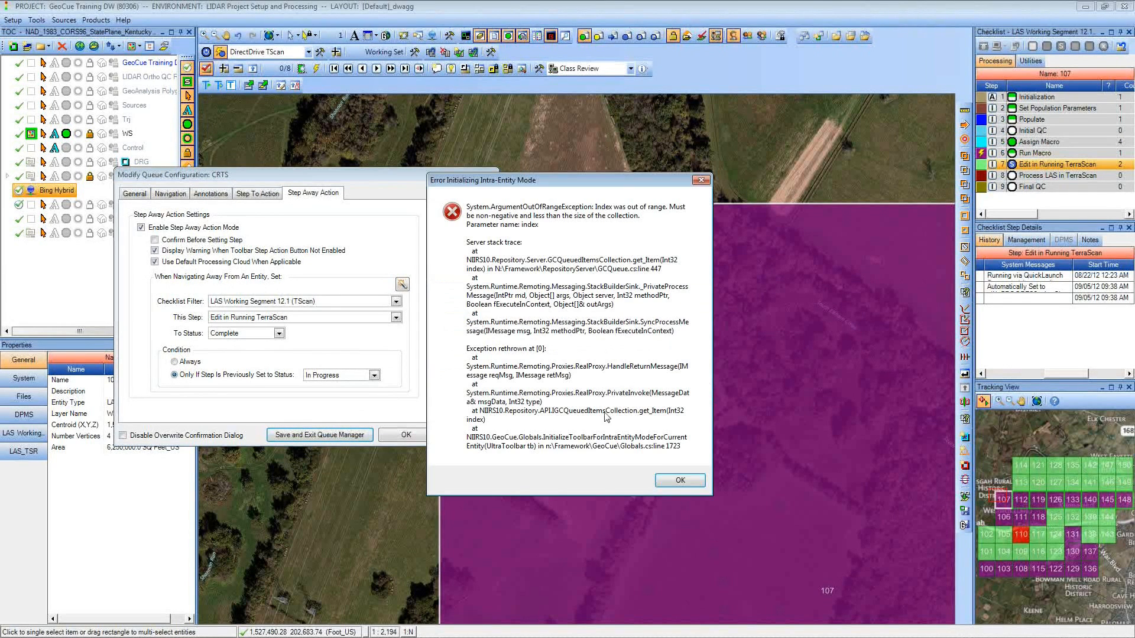
left_click(681, 481)
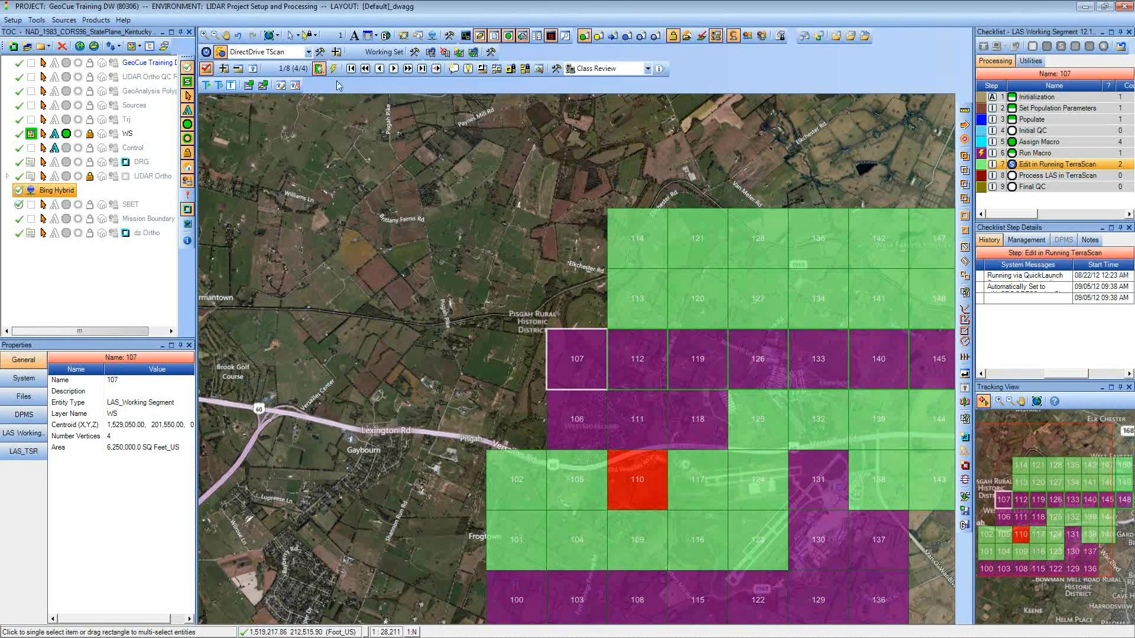
Step: Go to the first queue position and enable the queue's step actions to load segment 107 in TerraScan
left_click(352, 69)
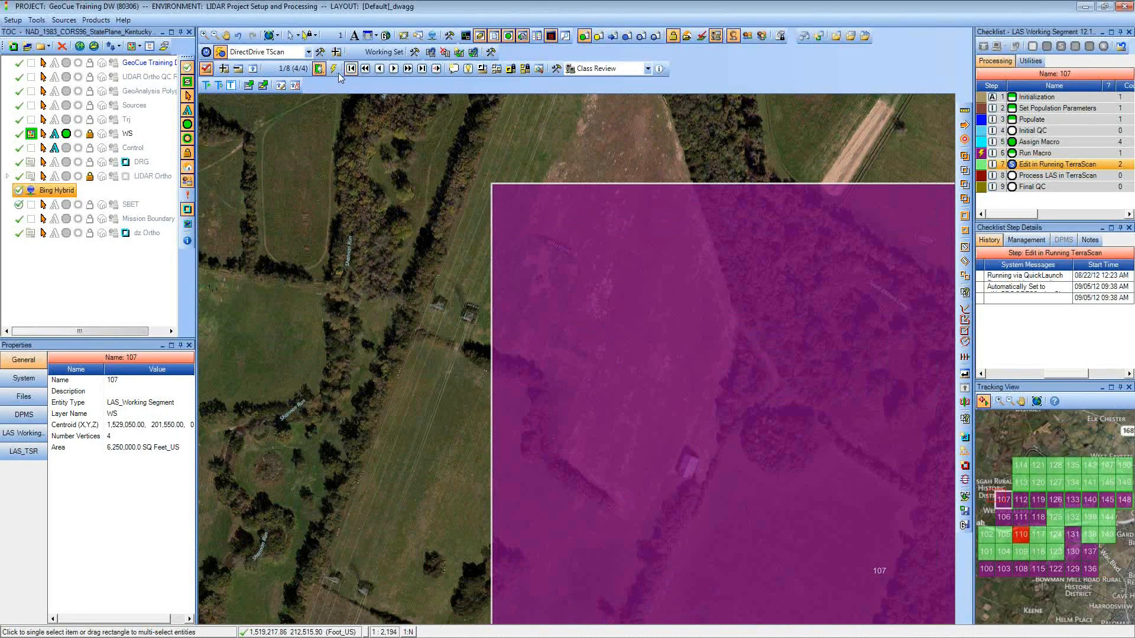
left_click(334, 69)
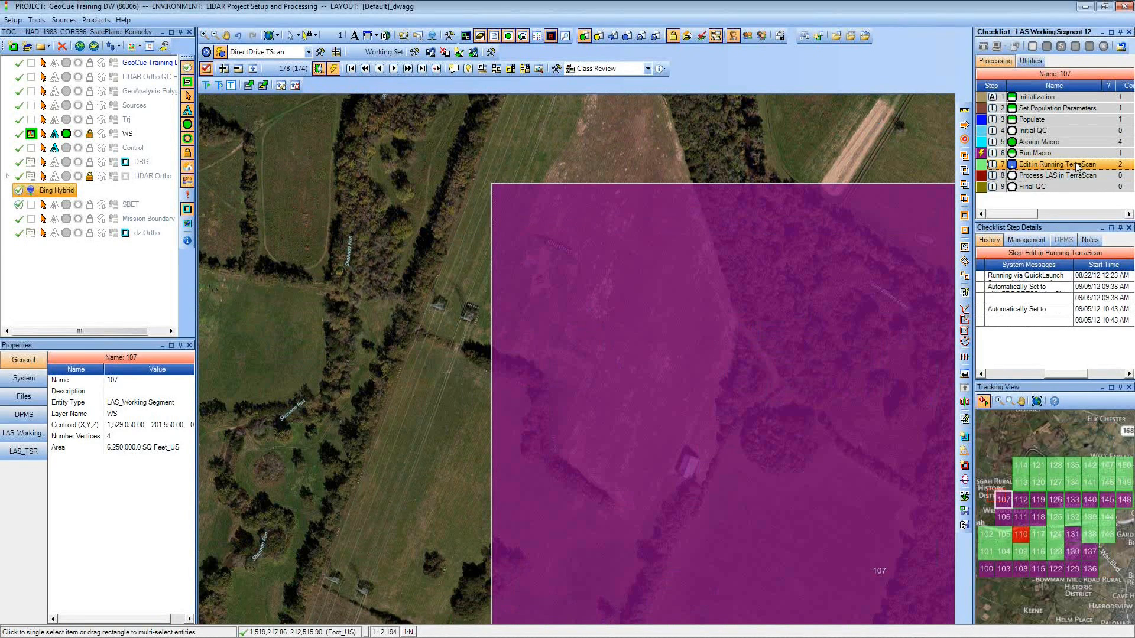
left_click(621, 393)
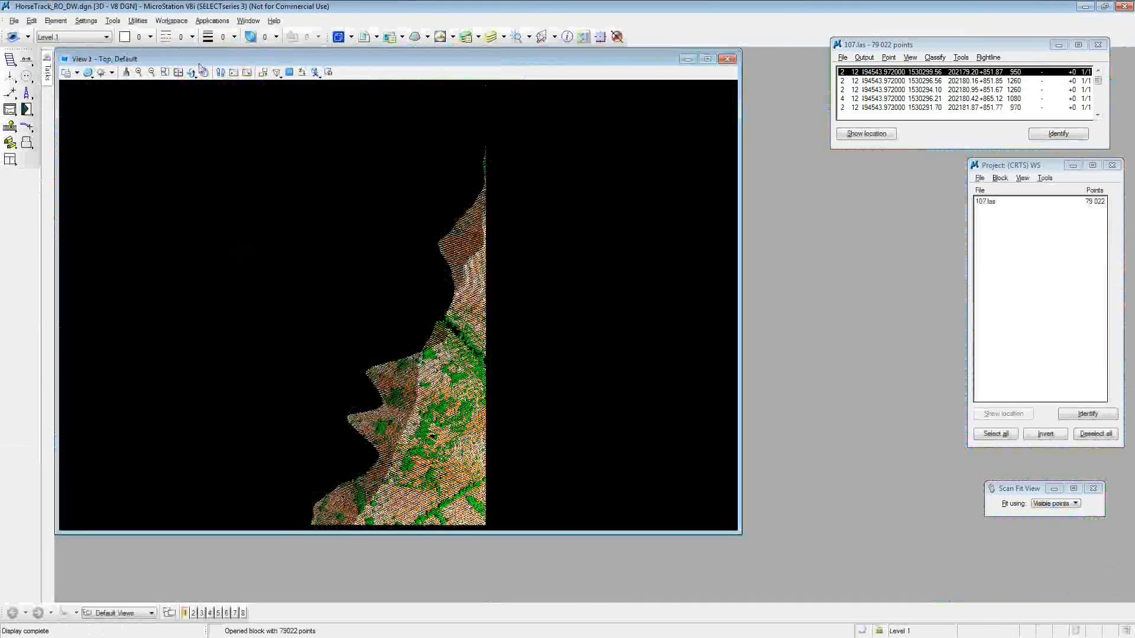
left_click(276, 73)
left_click(255, 89)
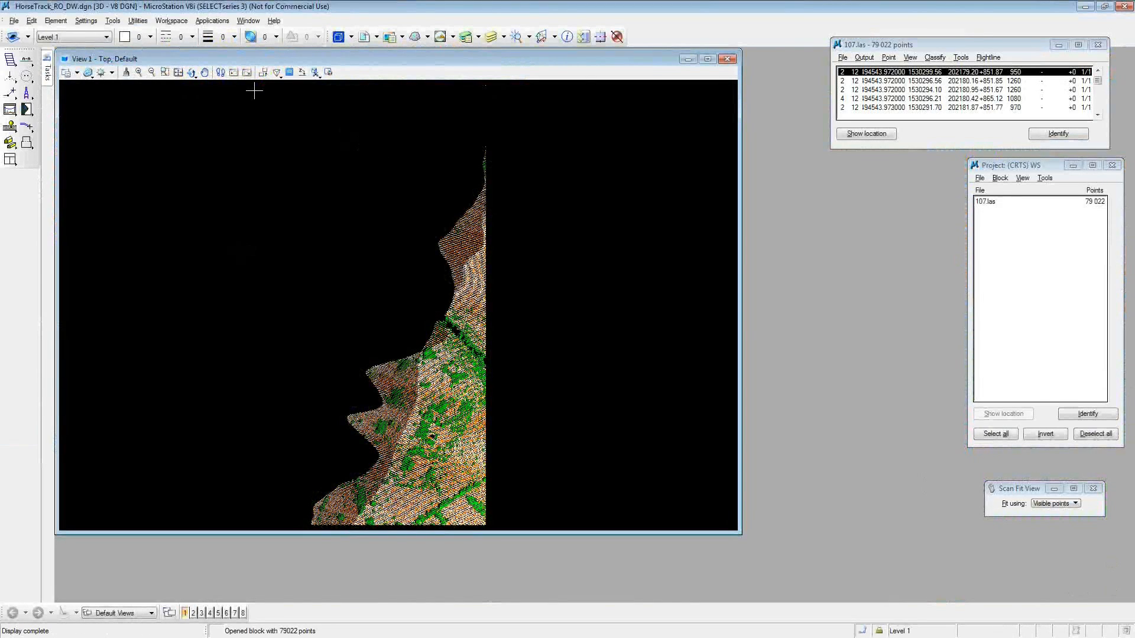
Step: Switch back to GeoCue and advance through the remaining Kings Move views of segment 107 to load segment 112 in TerraScan
key("alt+Tab")
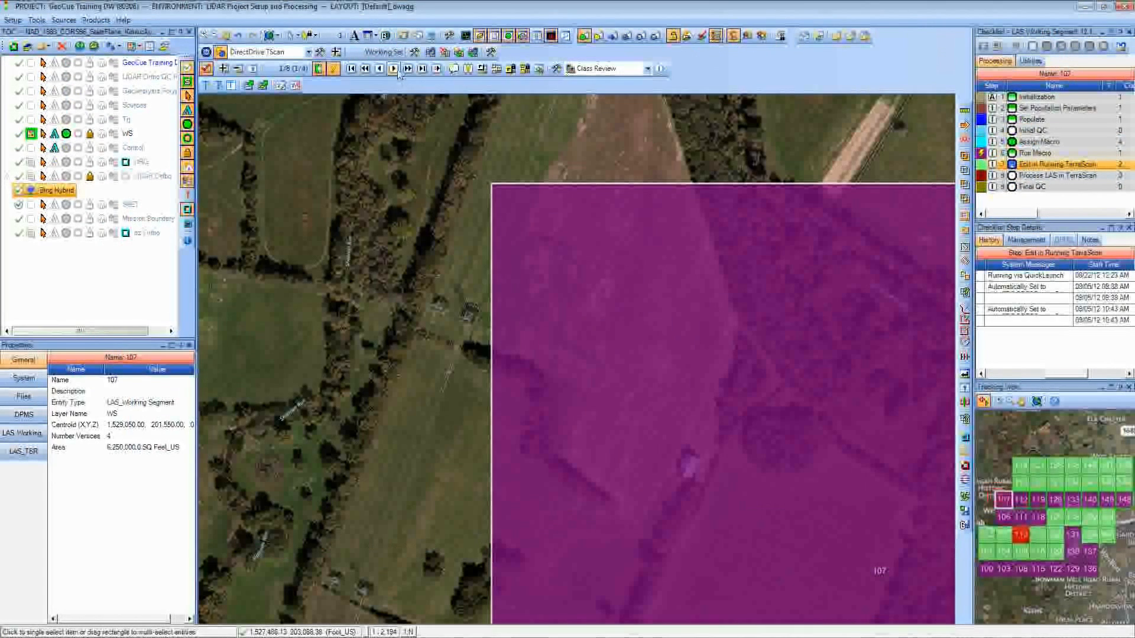
left_click(393, 68)
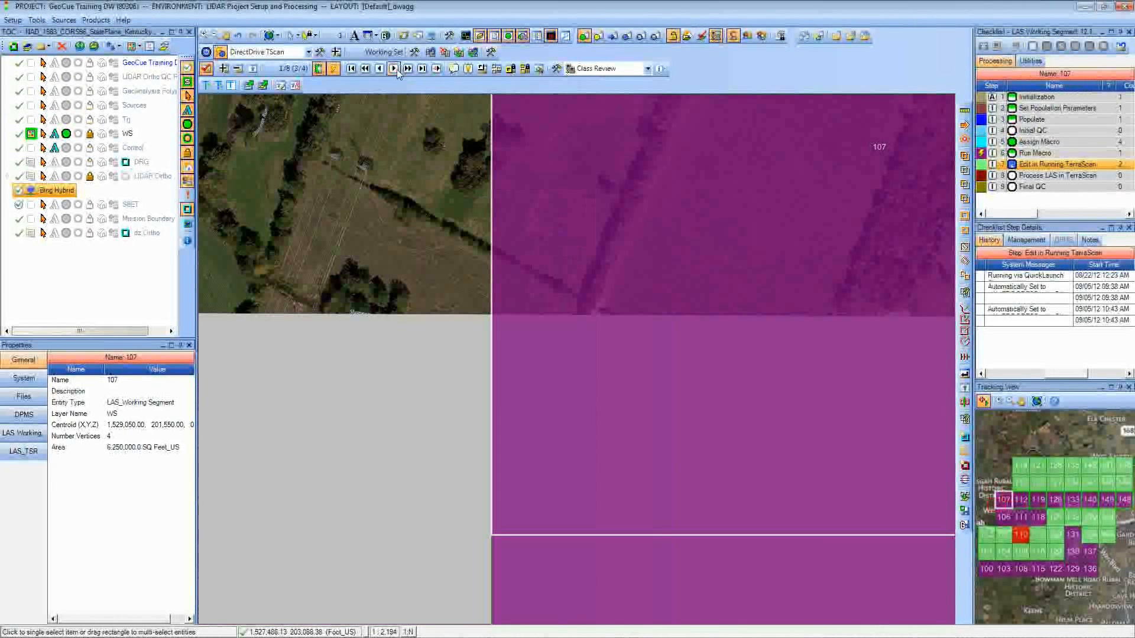
left_click(393, 68)
left_click(393, 69)
left_click(394, 69)
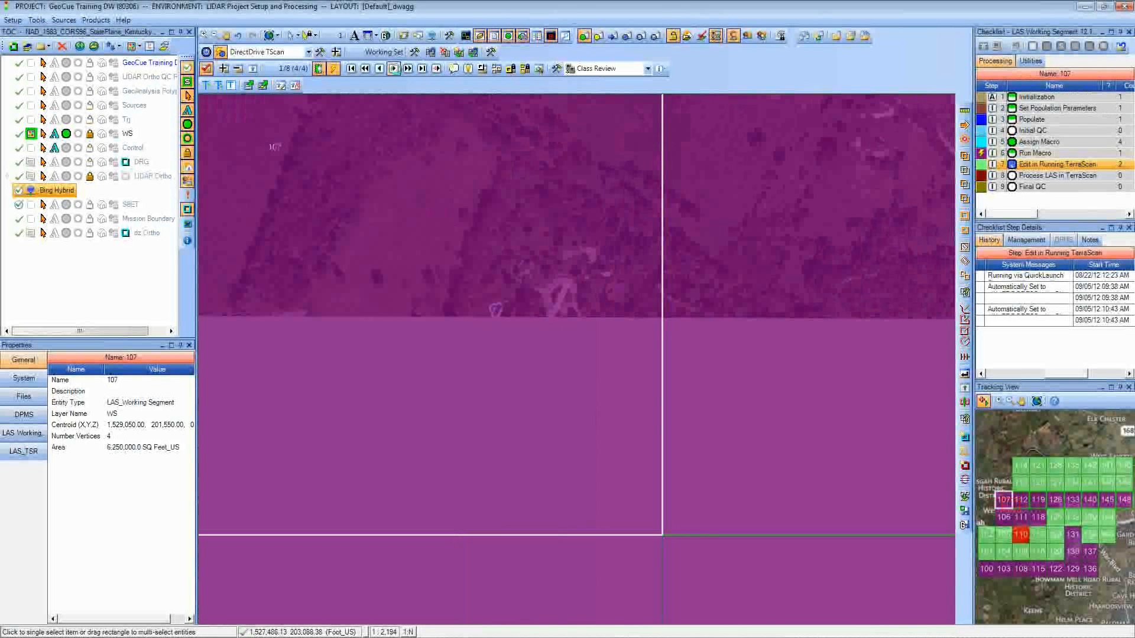
left_click(393, 68)
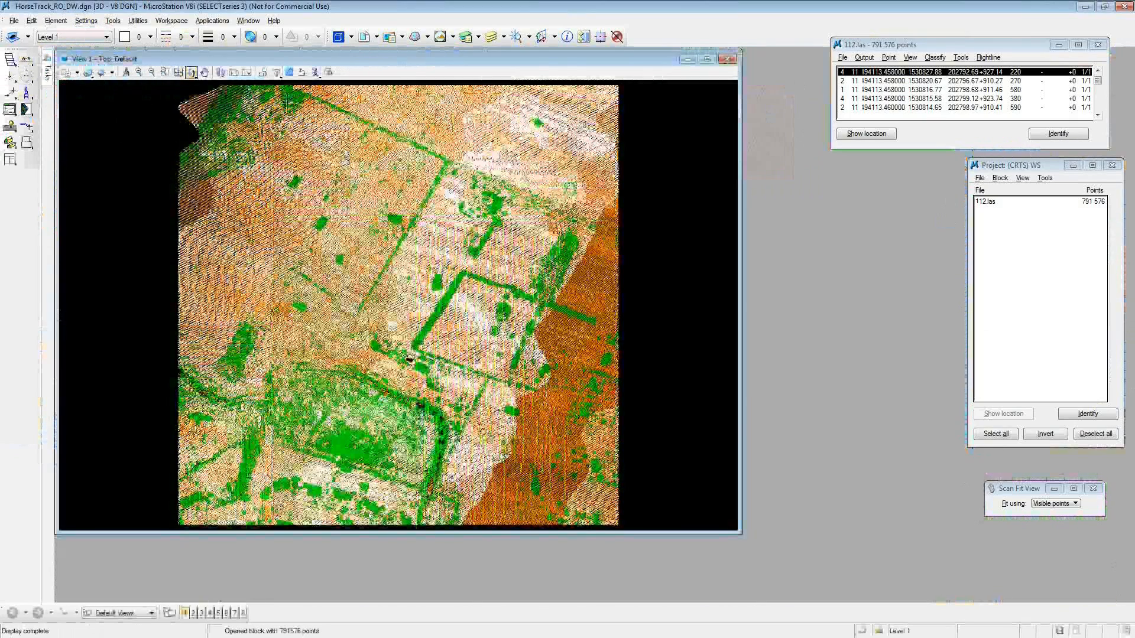
Step: Zoom in on the northwest part of segment 112's point cloud in View 1 with Window Area
left_click(166, 73)
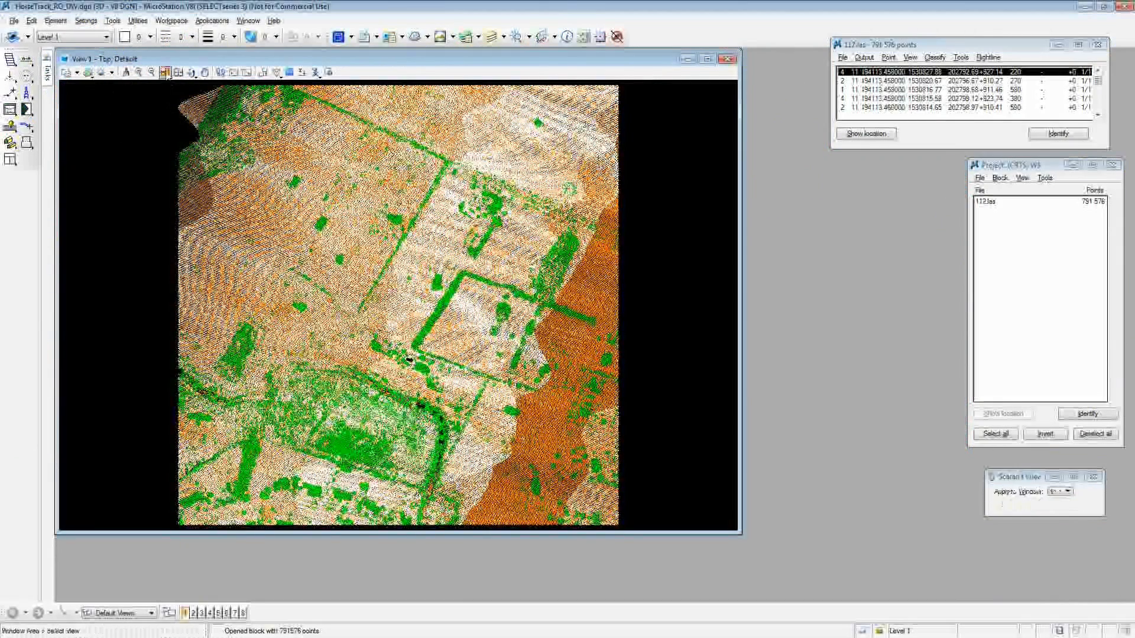
left_click(166, 85)
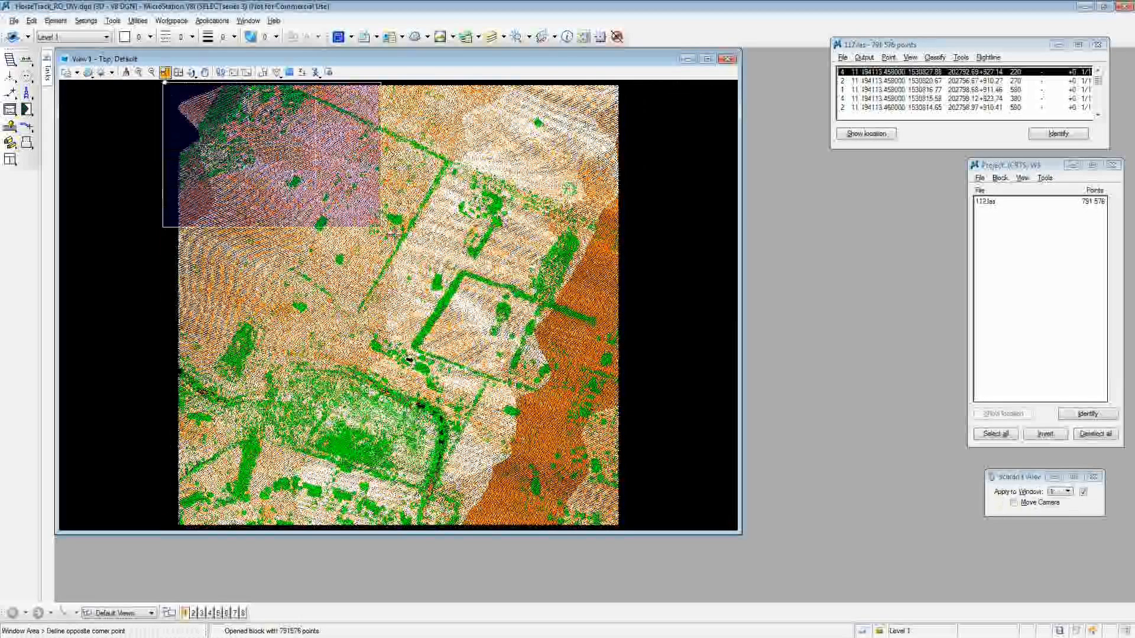
left_click(463, 286)
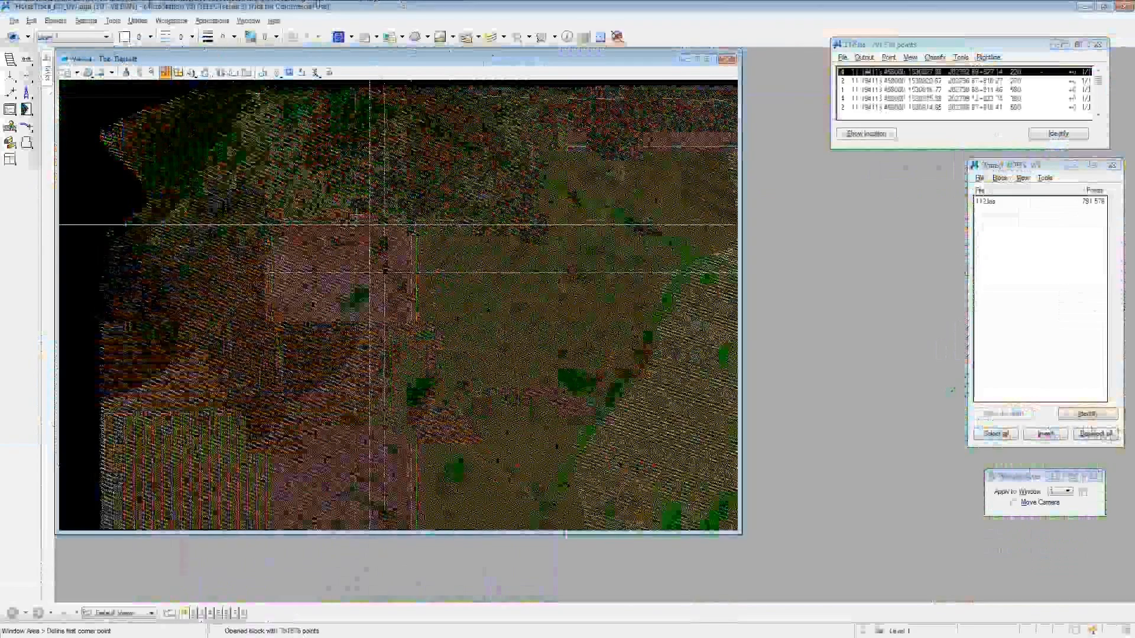
middle_click_drag(369, 224, 355, 224)
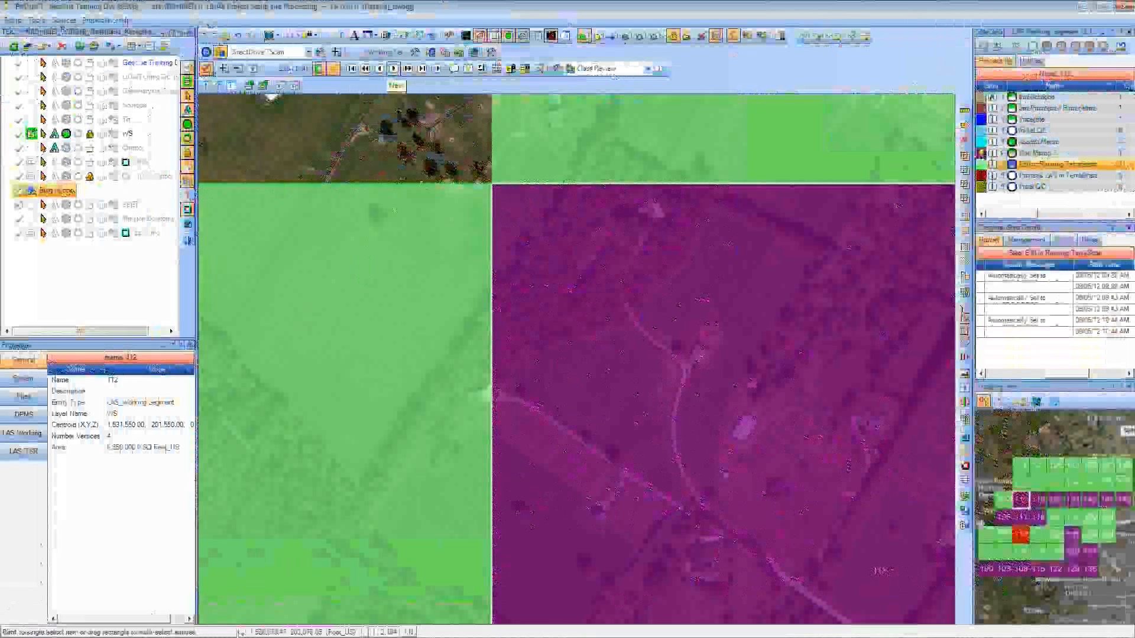
Step: Step forward and back through the Kings Move views of segment 112, and inspect the segment's point cloud in MicroStation
left_click(394, 68)
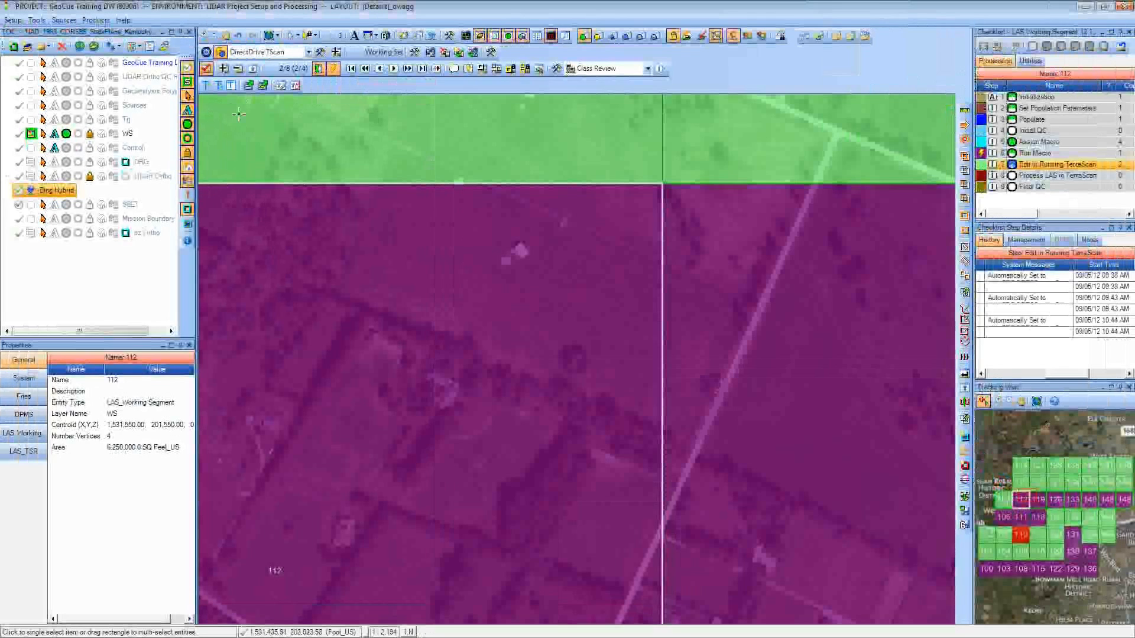
left_click(381, 69)
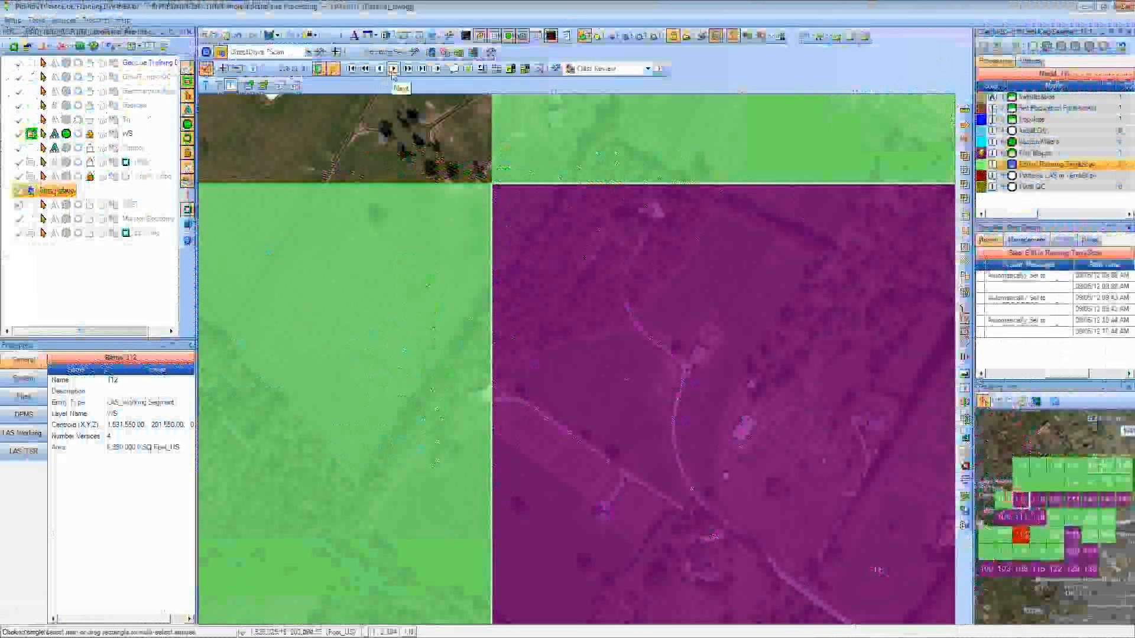
left_click(393, 69)
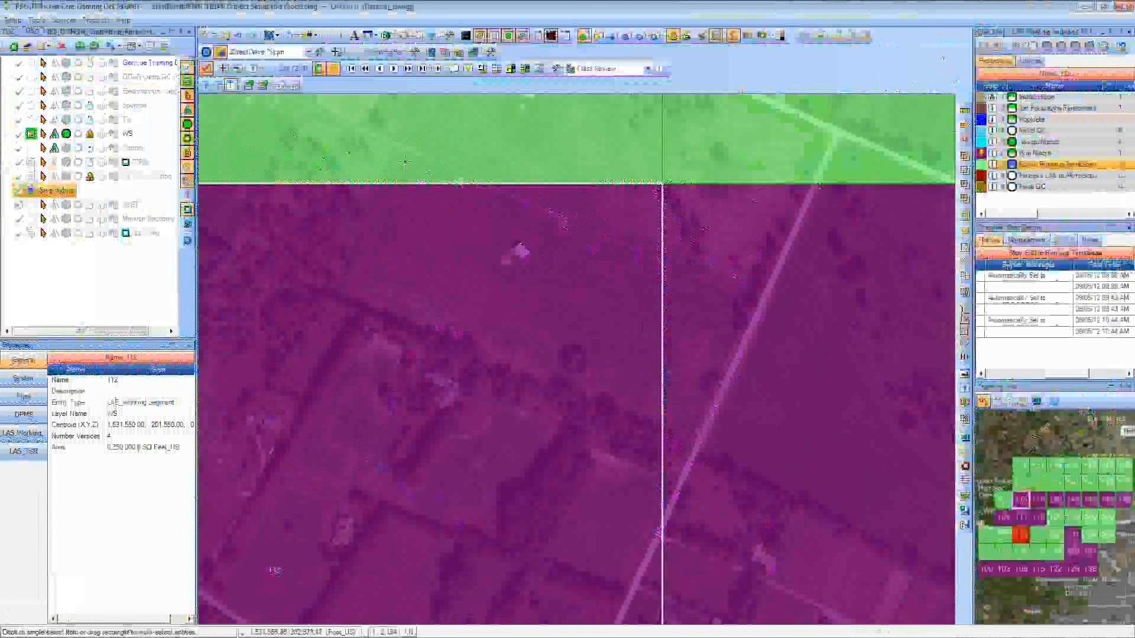
left_click(393, 68)
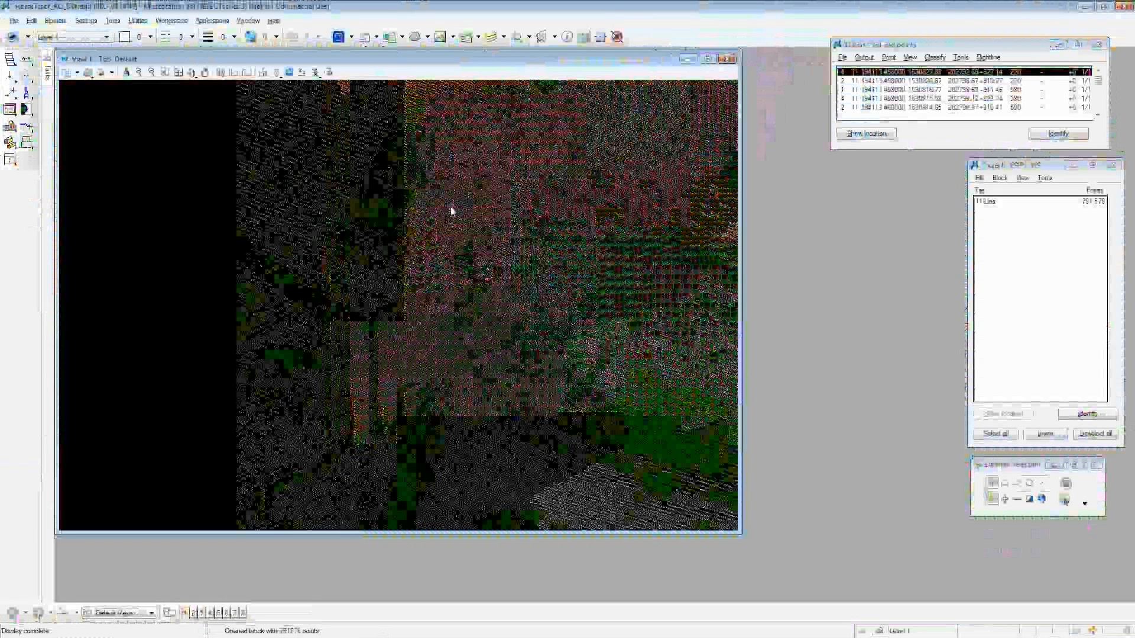
scroll(471, 240, "down", 4)
scroll(471, 240, "up", 3)
scroll(487, 242, "down", 3)
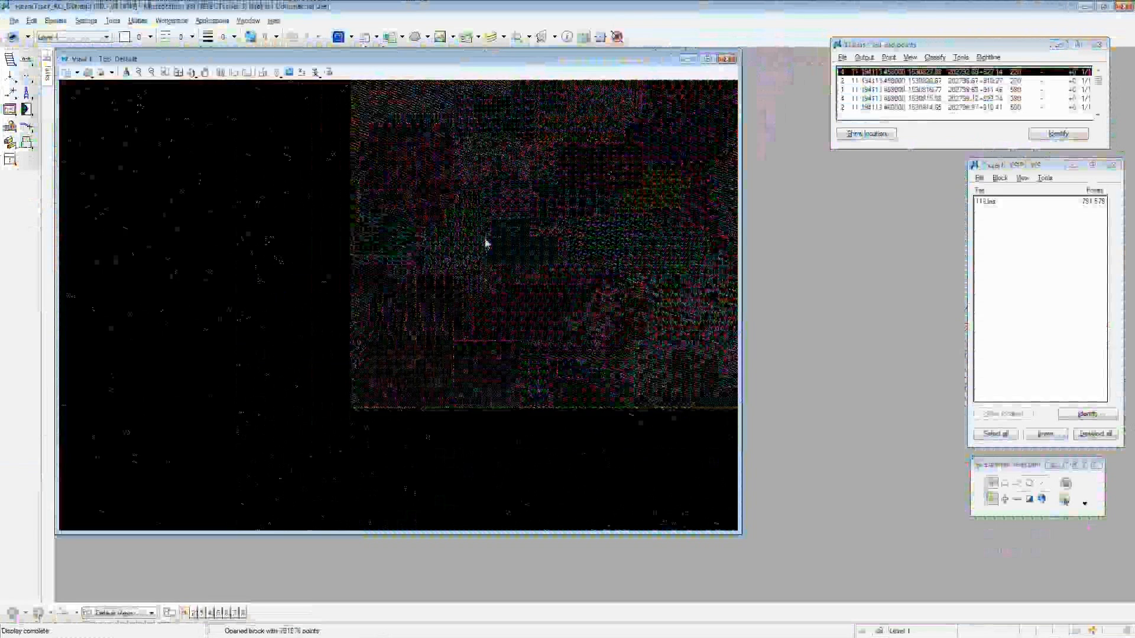
scroll(617, 301, "down", 1)
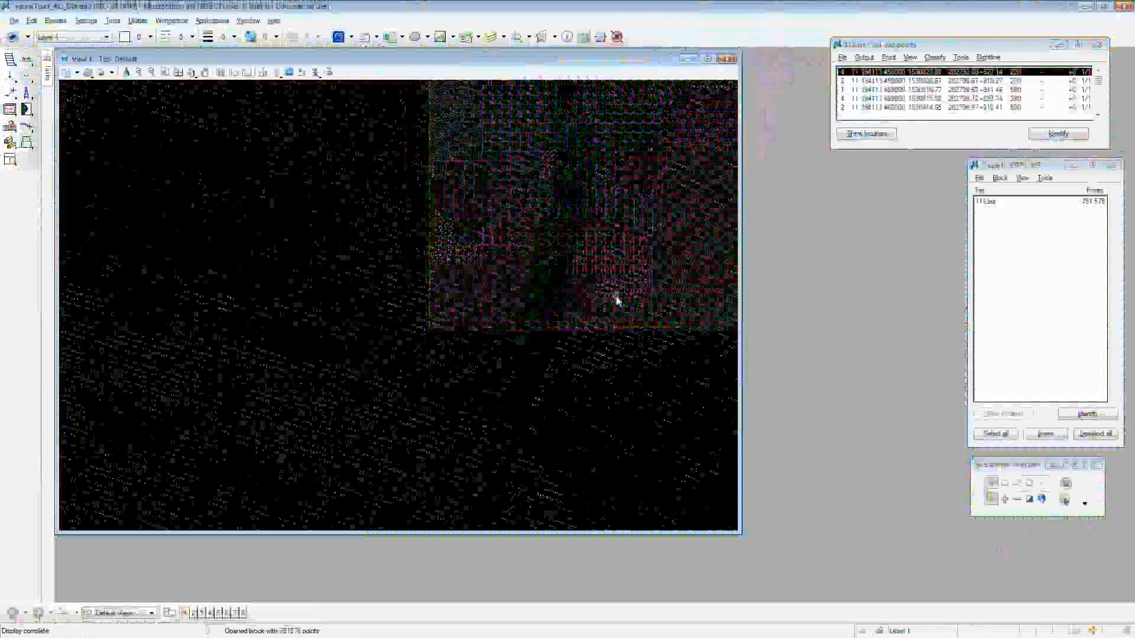
scroll(616, 301, "up", 2)
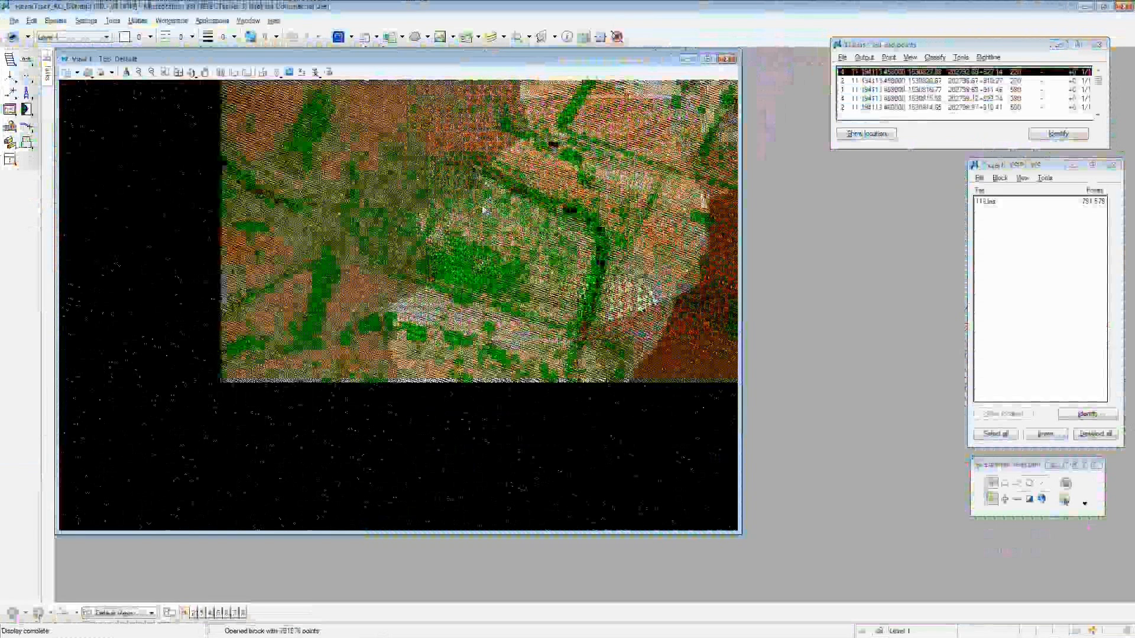
mouse_move(473, 204)
middle_mouse_down()
mouse_move(471, 190)
mouse_move(470, 218)
middle_mouse_up()
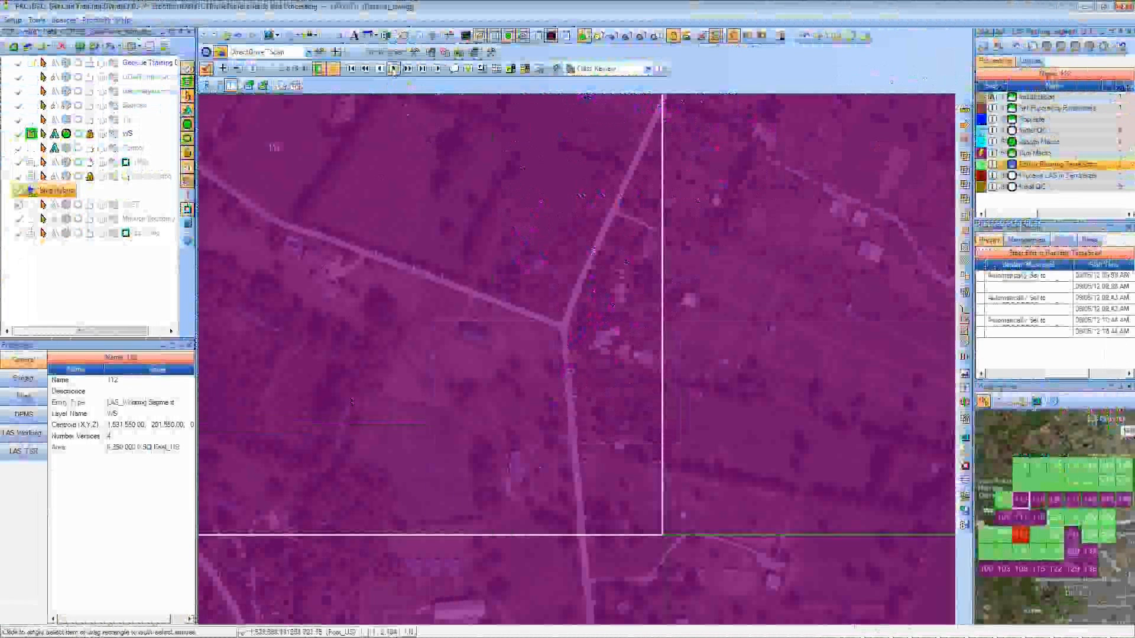
Step: Switch to GeoCue, advance the queue to load segment 119 in TerraScan, and check its point cloud in MicroStation
left_click(394, 69)
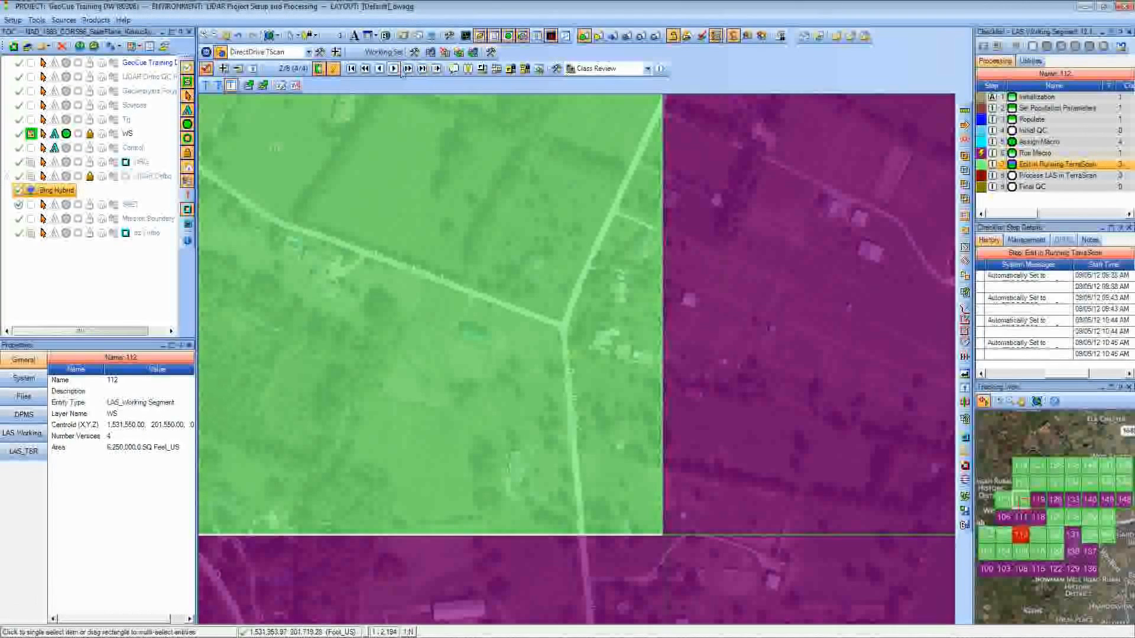
left_click(394, 69)
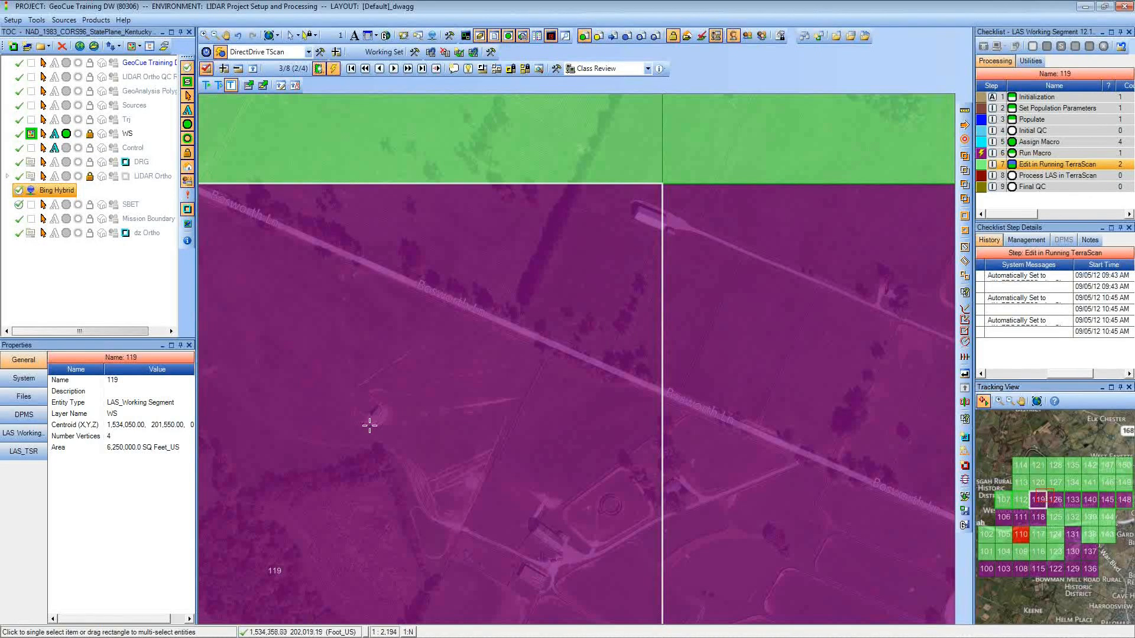
key("alt+Tab")
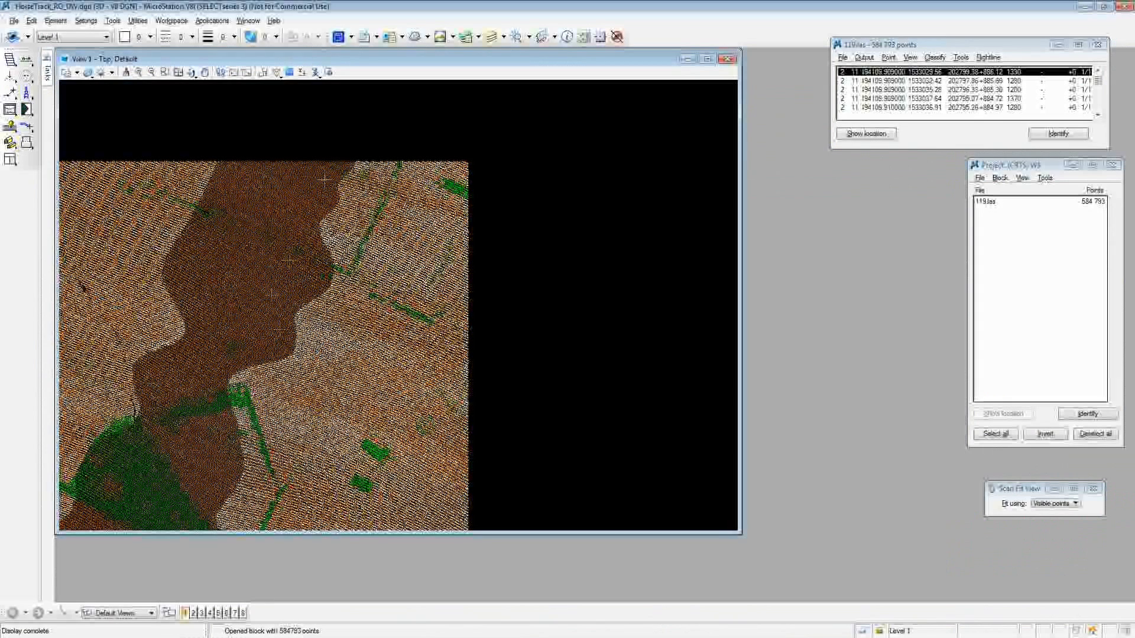
key("alt+Tab")
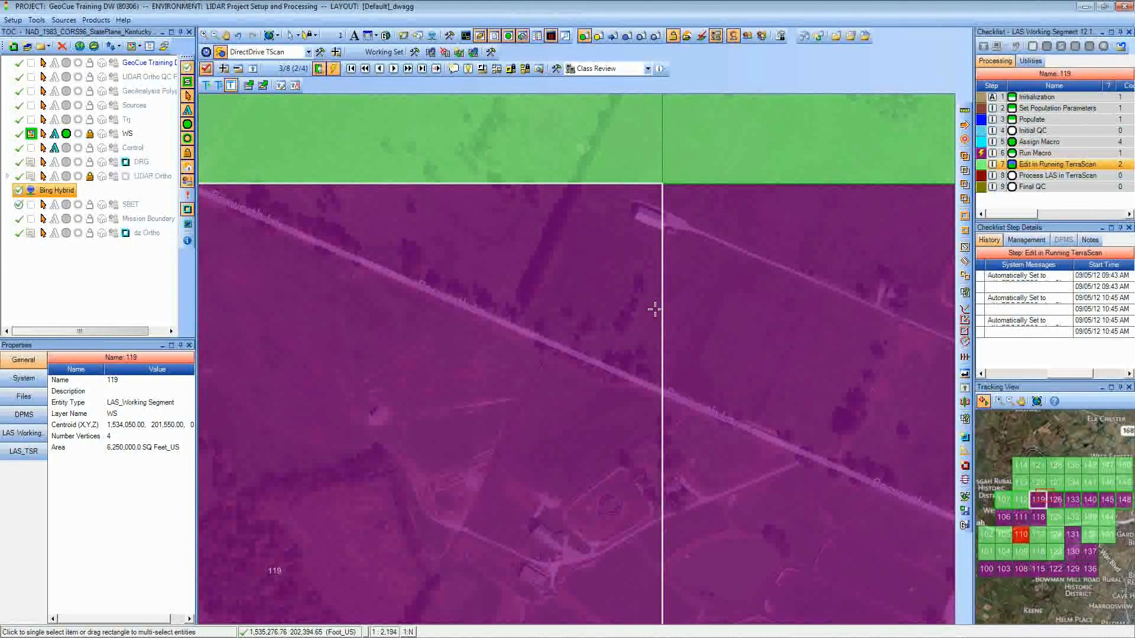
Step: Load segment 126 from the queue and brush-classify visible points to class 1 Default, Unclassified with a 10-pixel brush in MicroStation
left_click(407, 68)
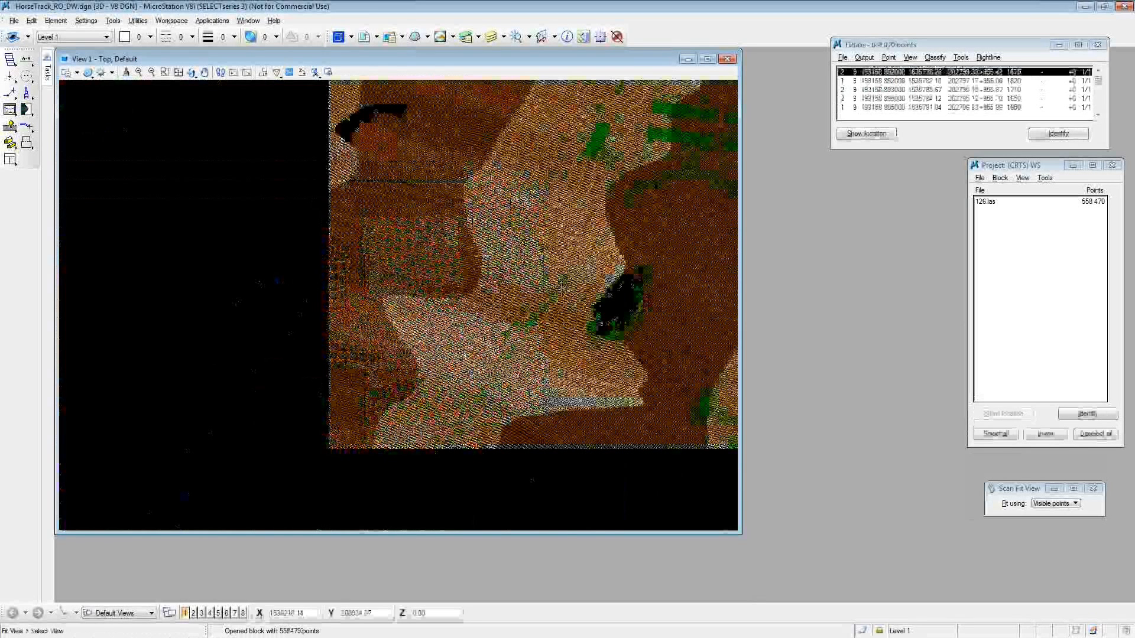
left_click(26, 76)
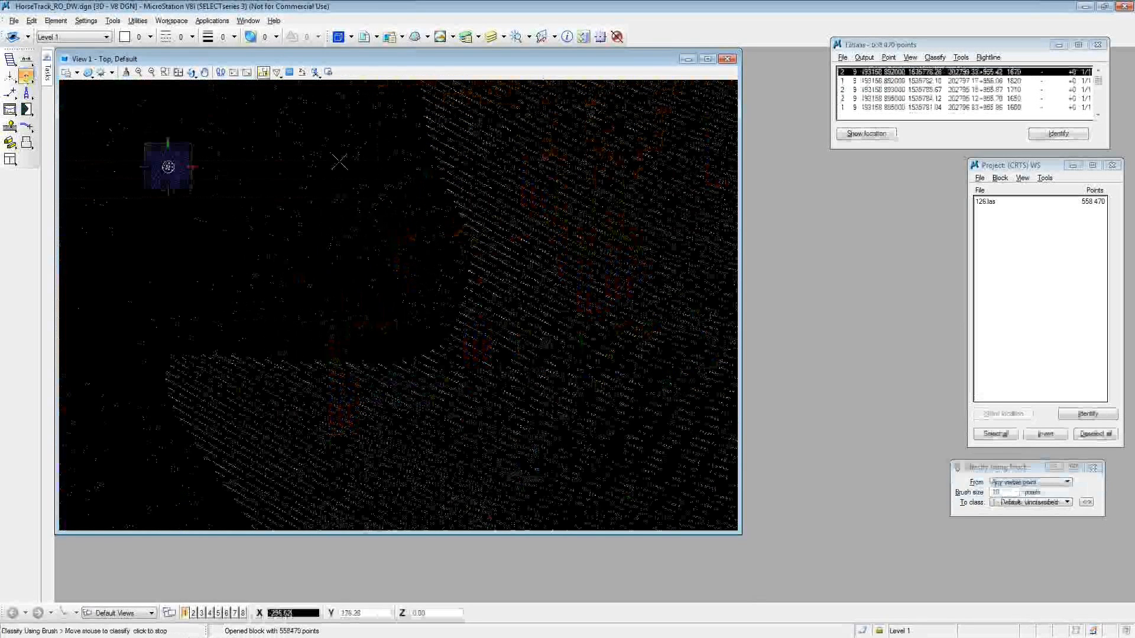
left_click(227, 273)
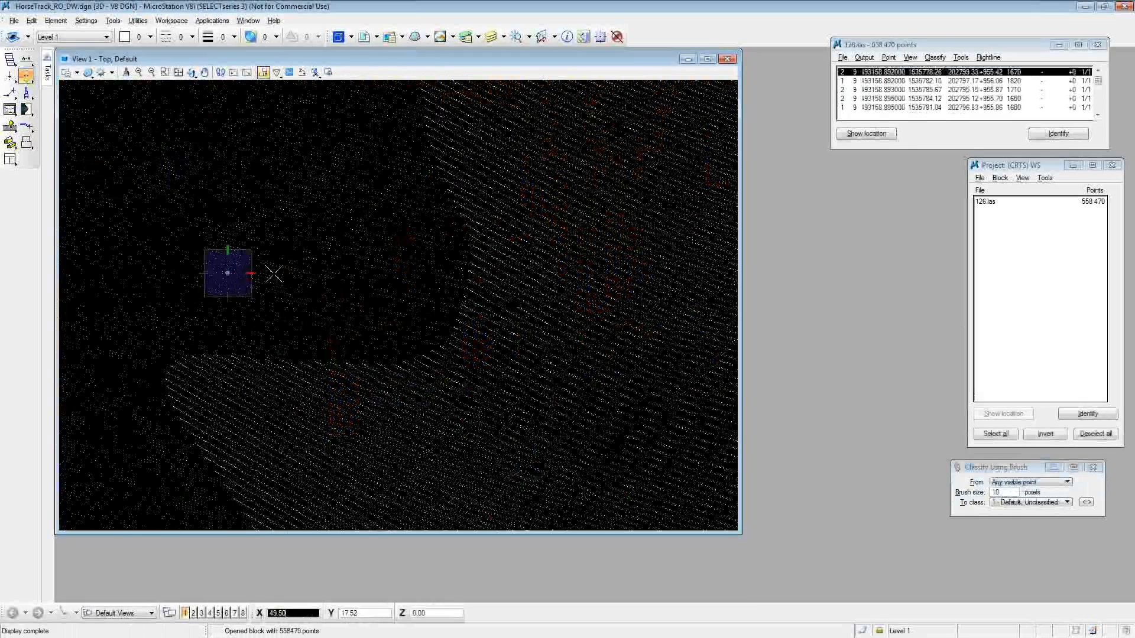
key("Escape")
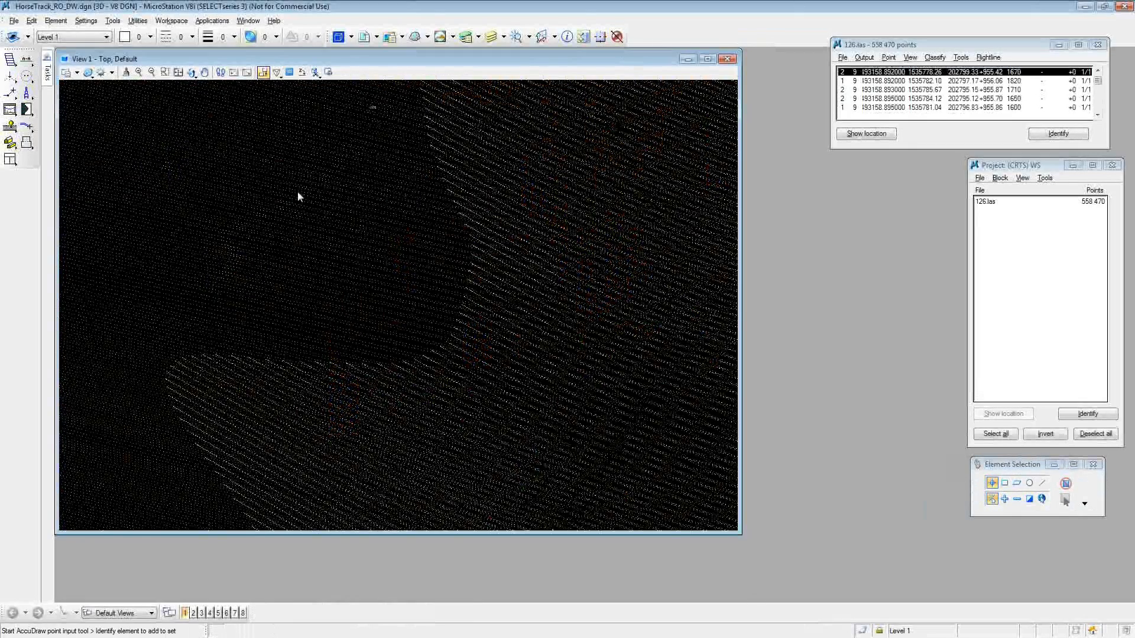
left_click(26, 75)
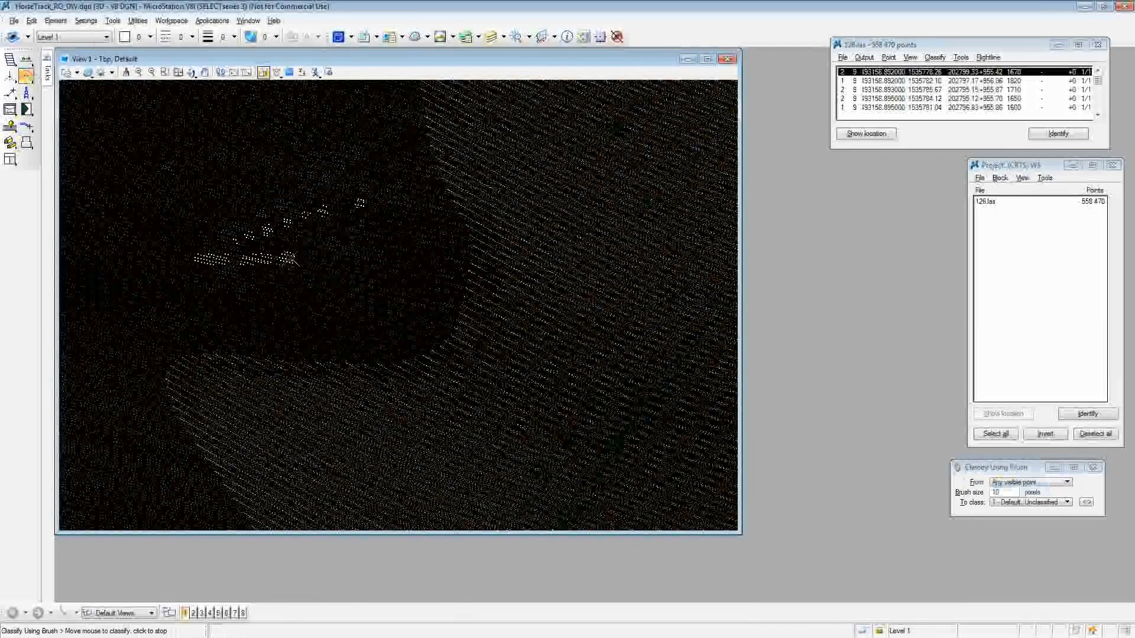
left_click(219, 306)
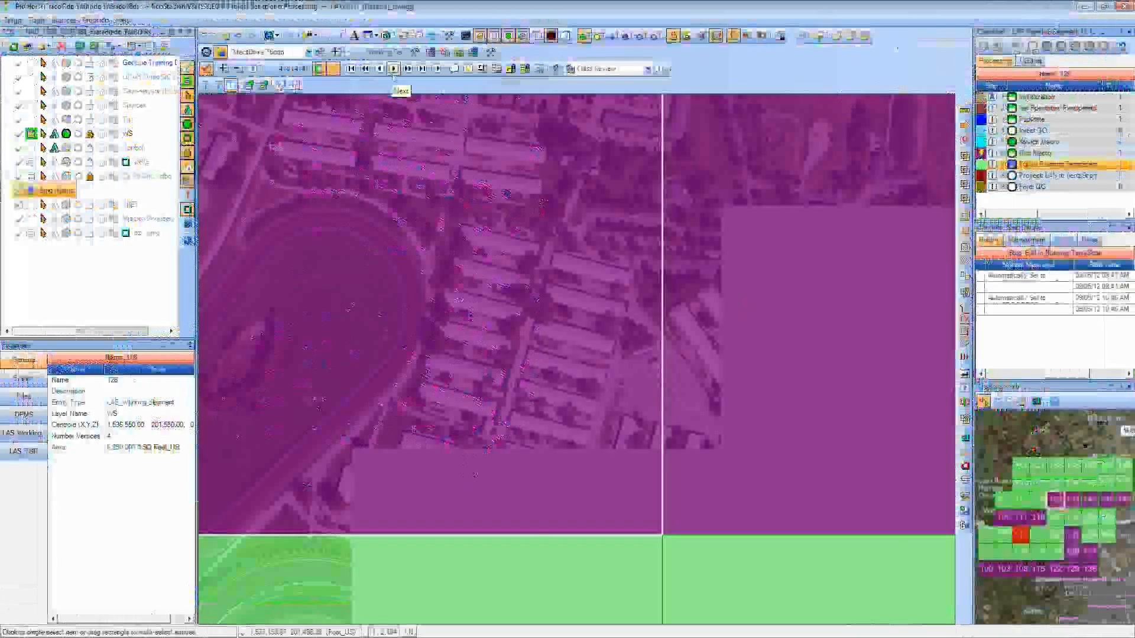
Step: Switch back to GeoCue, advance the queue to its last position, segment 148, and view the surrounding segments
left_click(393, 69)
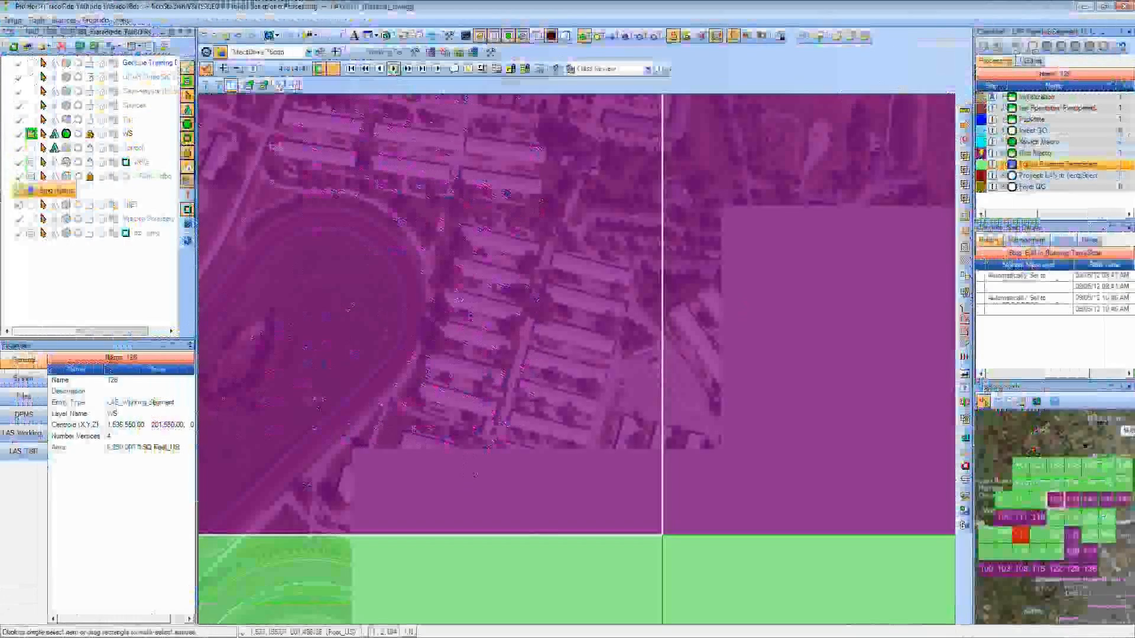
left_click(393, 69)
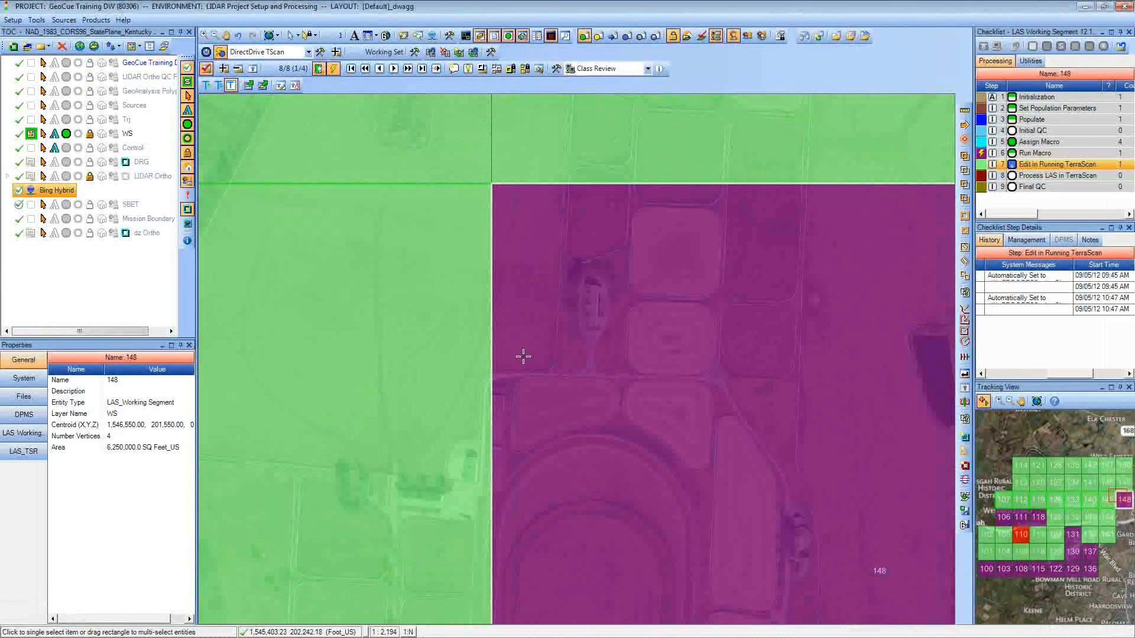
scroll(508, 364, "down", 5)
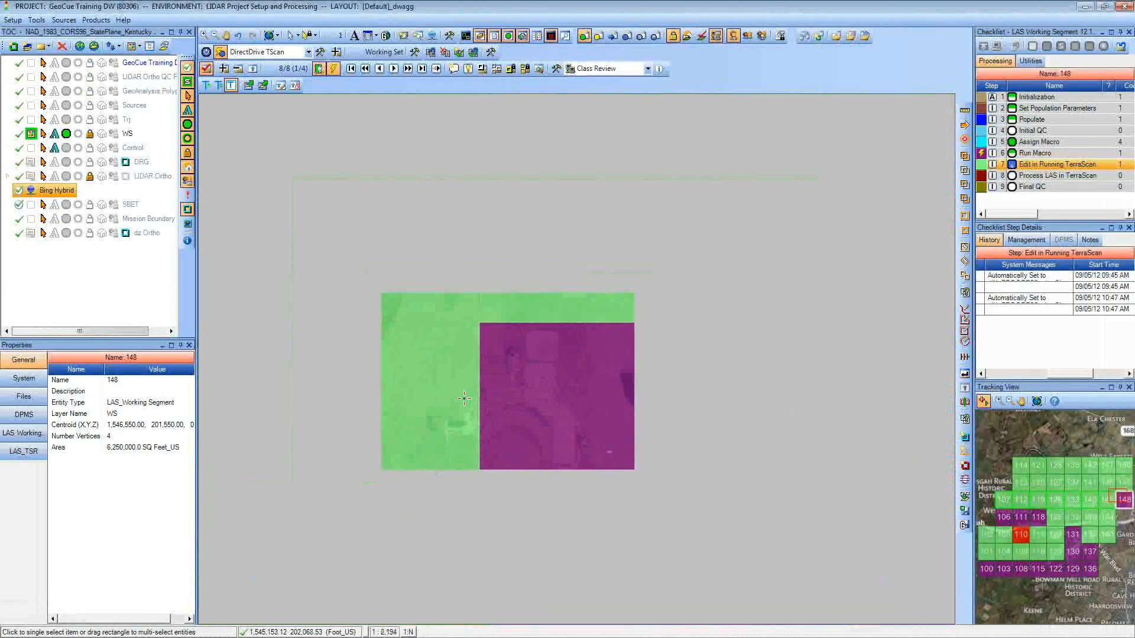
scroll(464, 397, "up", 2)
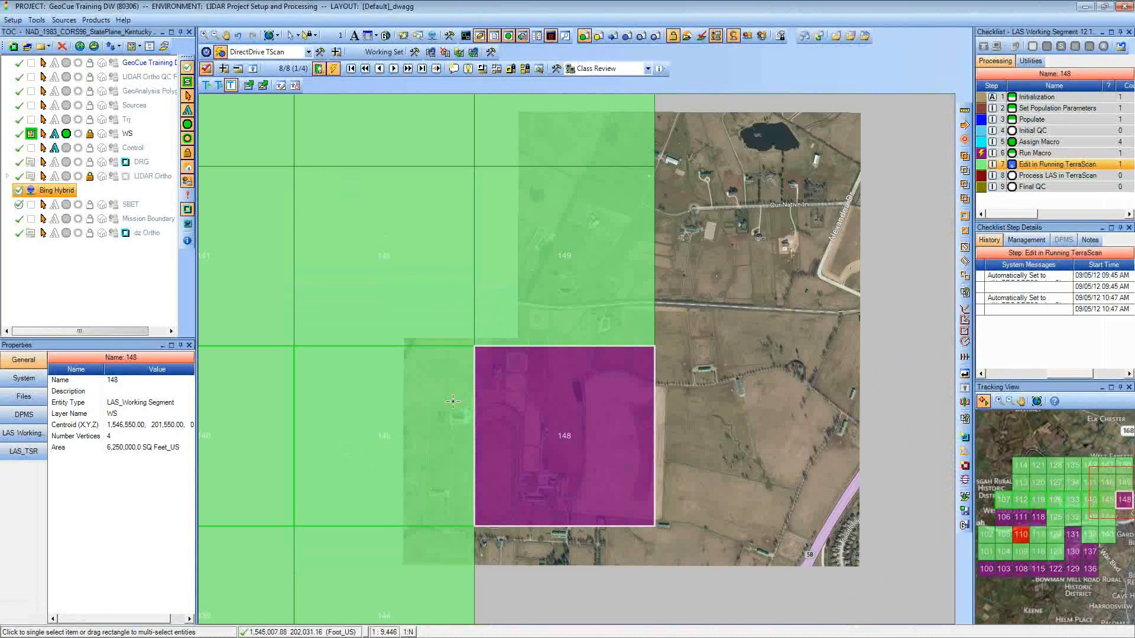
left_click_drag(367, 423, 612, 381)
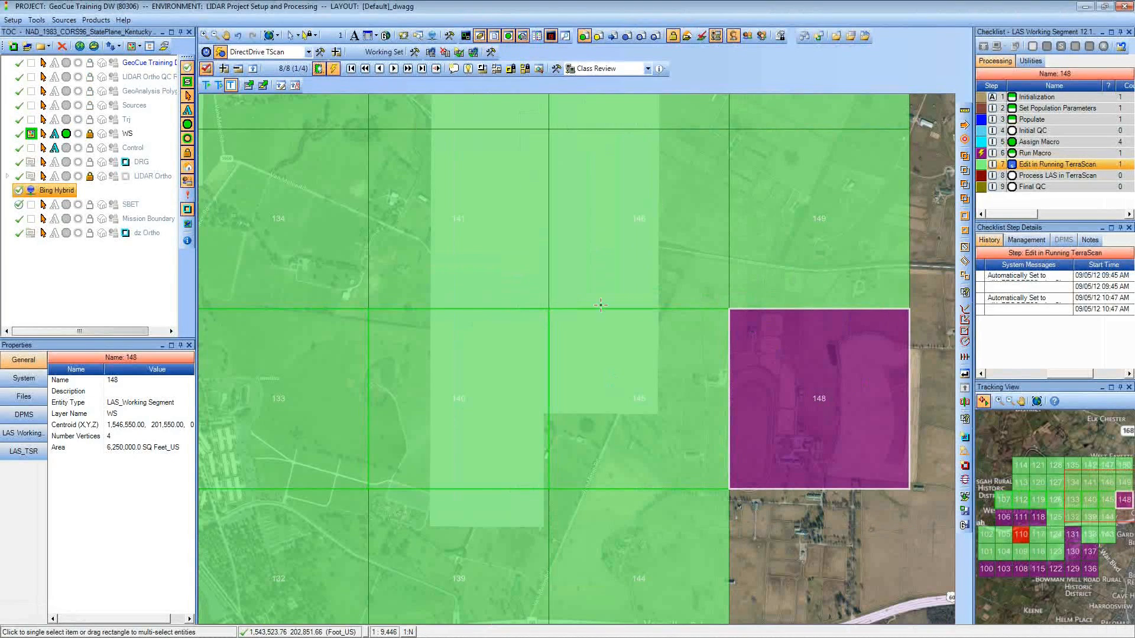
Step: Open the DirectDrive Entities list for TerraScan, flush the loaded segment 148, and close the list
left_click(280, 86)
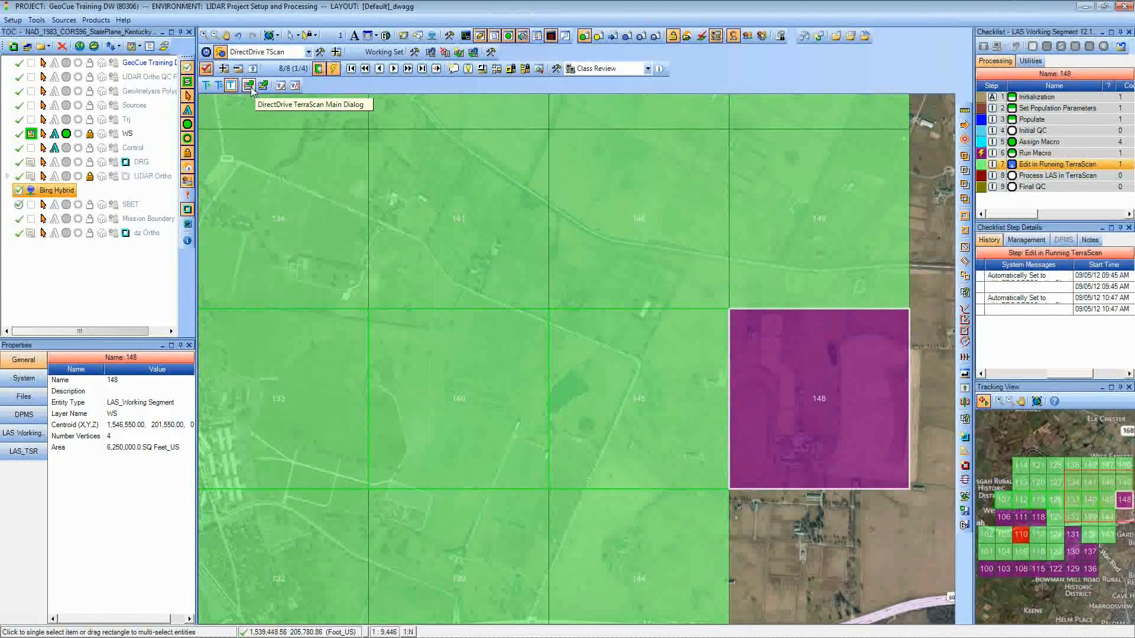
left_click(251, 86)
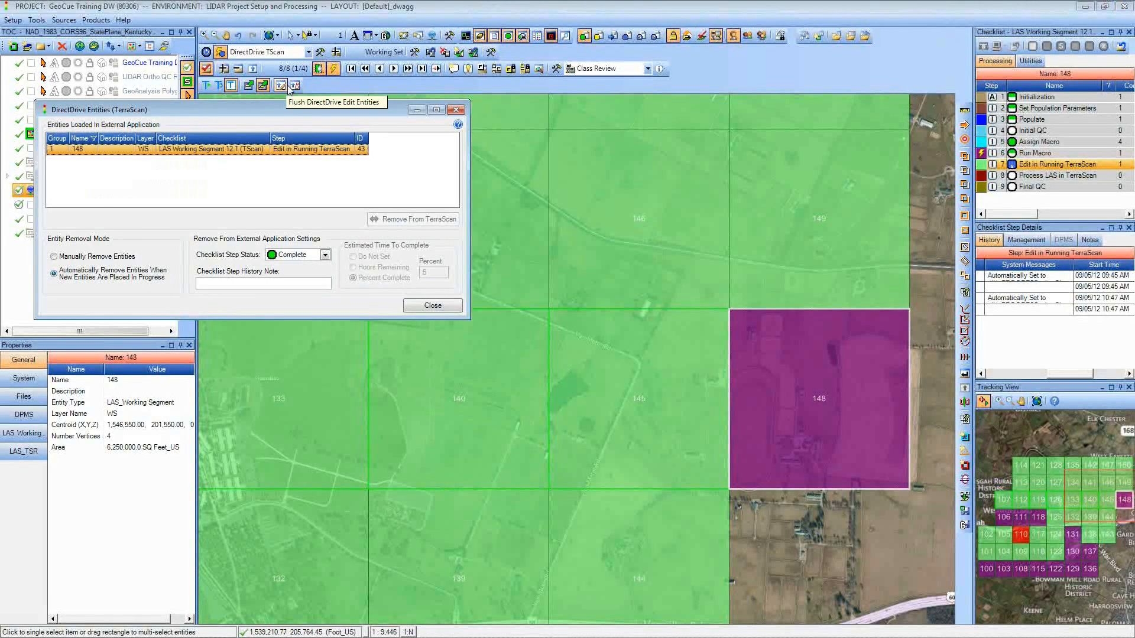
left_click(280, 86)
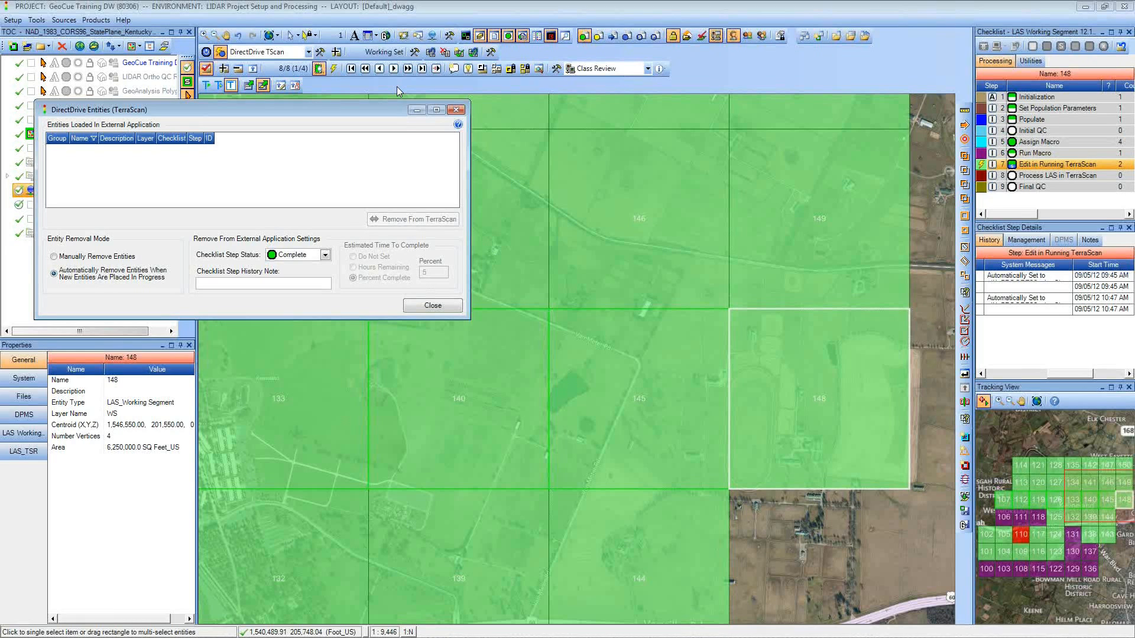
left_click(263, 87)
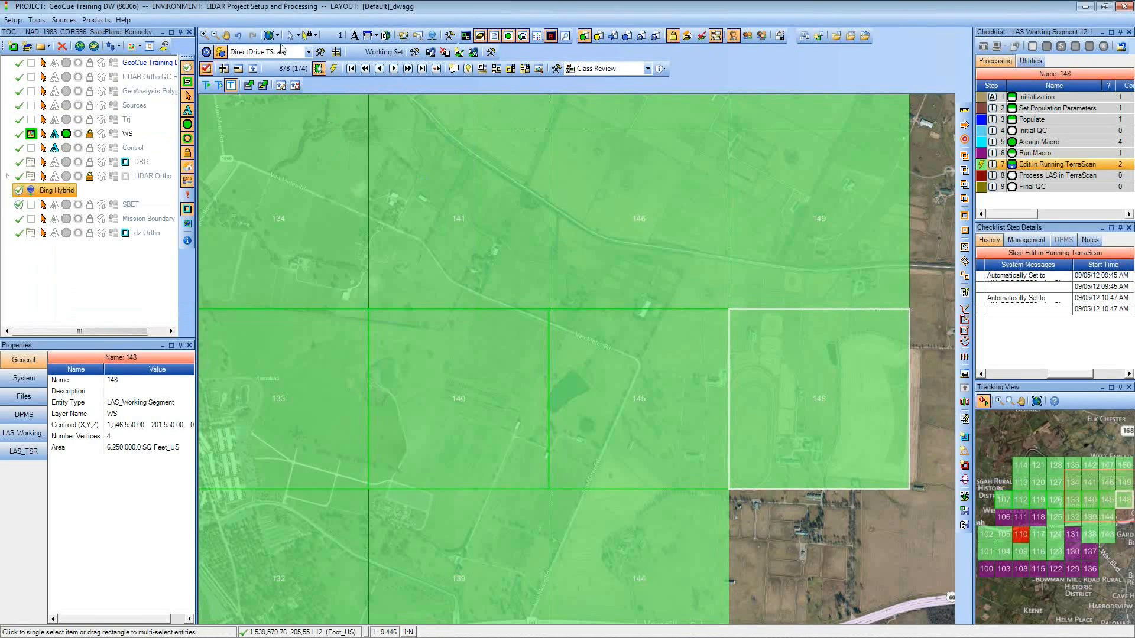
Step: Show the whole project, select segment 112, and review the durations in its Edit in Running TerraScan step history
left_click(269, 35)
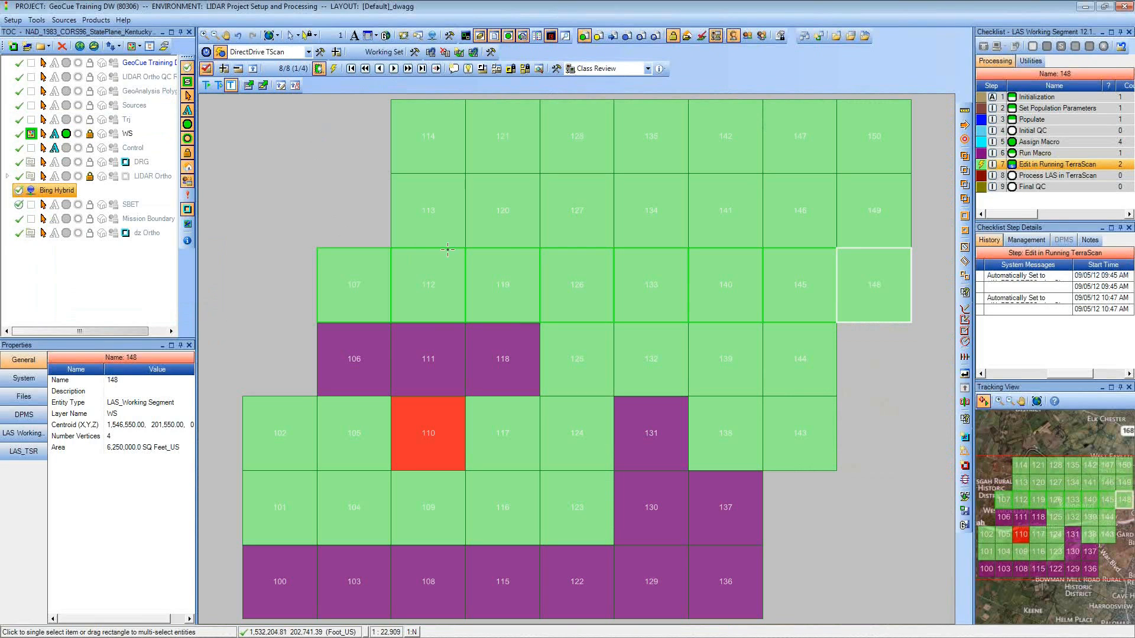
left_click_drag(382, 236, 470, 339)
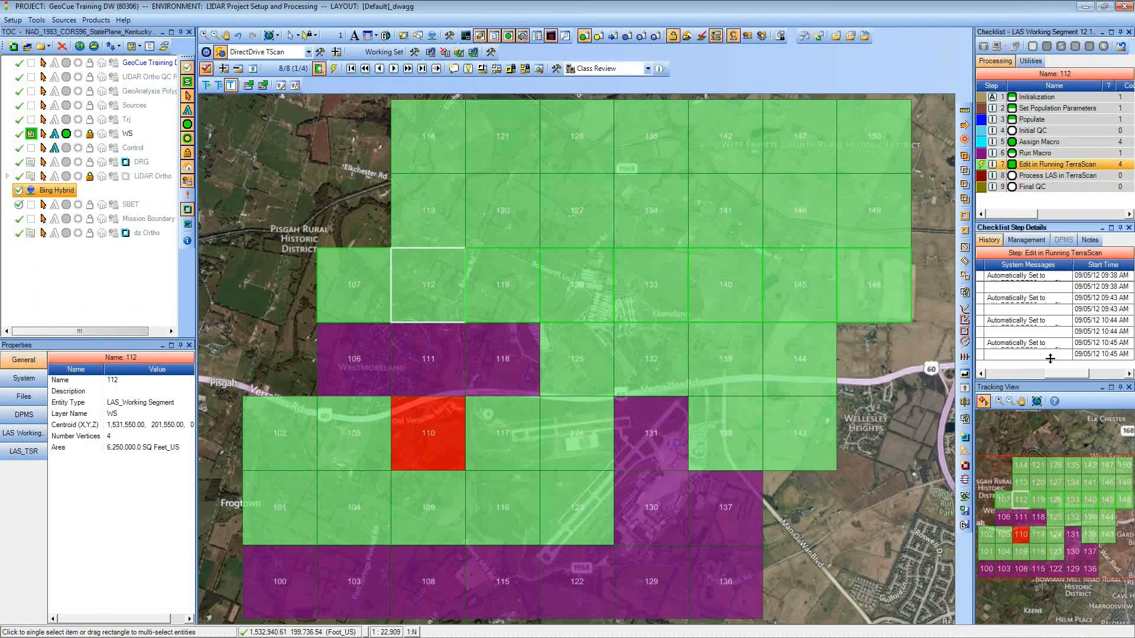
left_click_drag(1056, 377, 1103, 376)
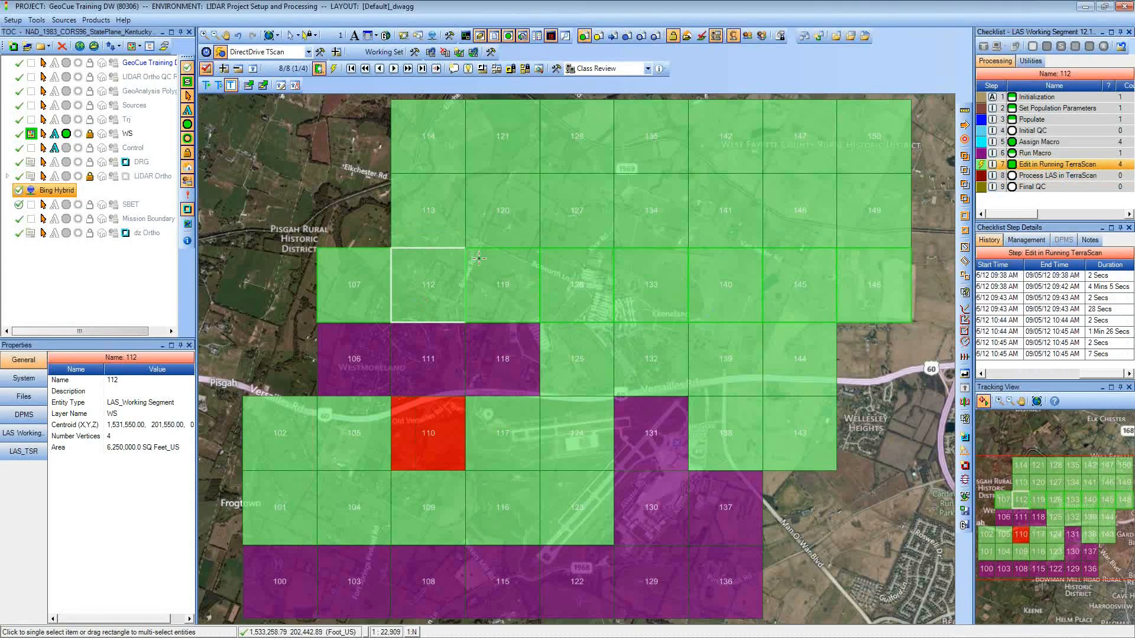
Step: Select segment 126, review the durations in its Edit in Running TerraScan step history, and clear the selection
left_click_drag(529, 234, 644, 338)
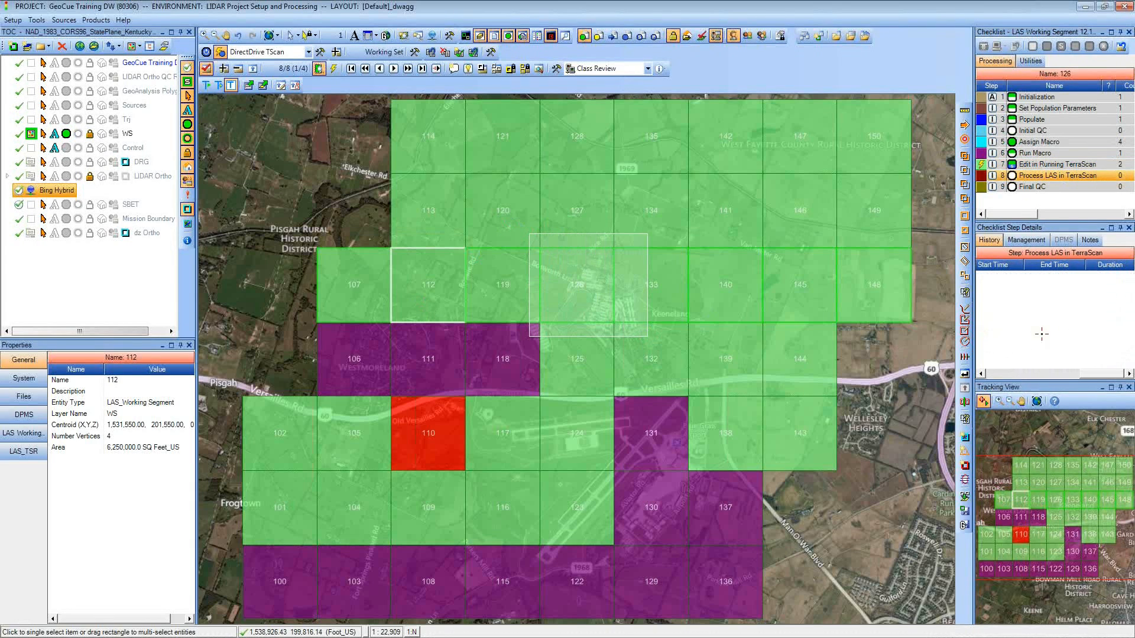
left_click(1042, 165)
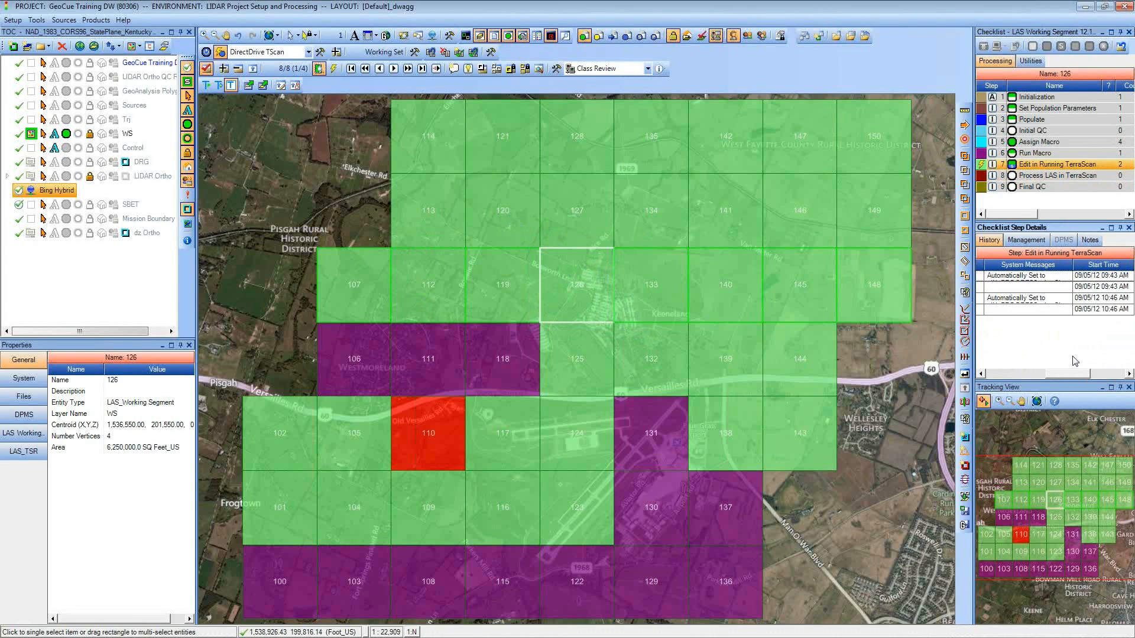
left_click_drag(1077, 377, 1090, 376)
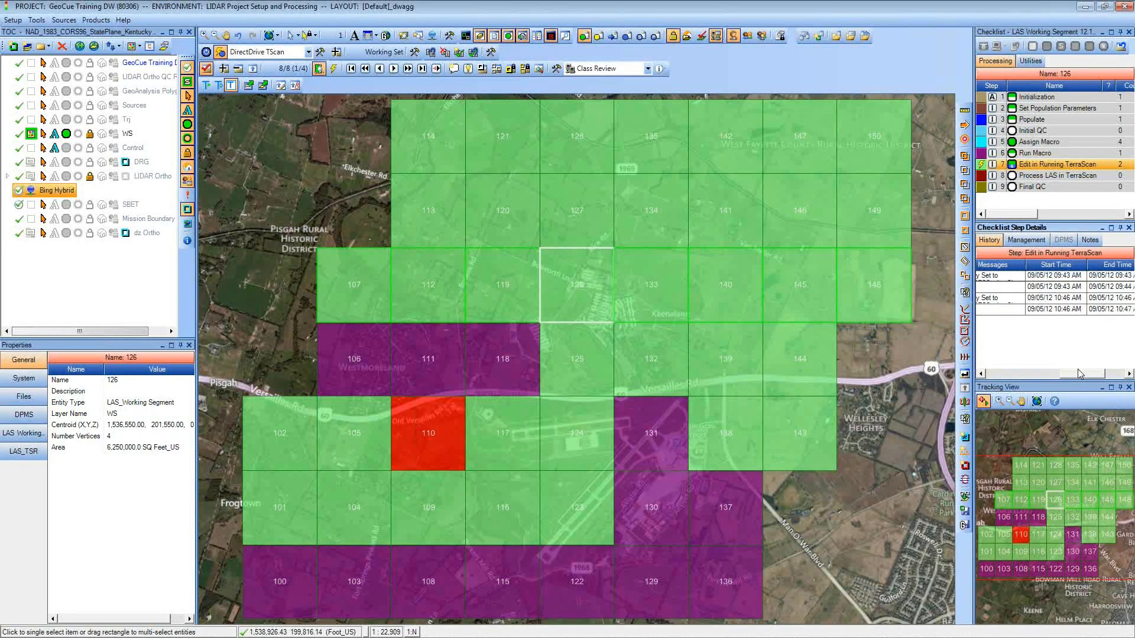
left_click_drag(1097, 377, 1120, 377)
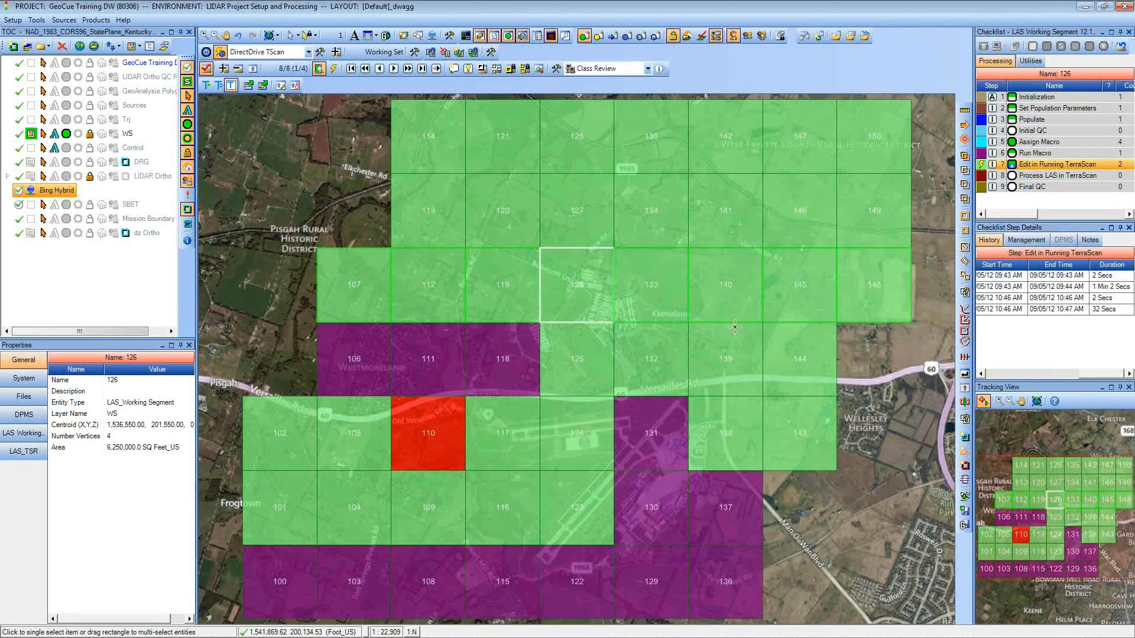
left_click(363, 228)
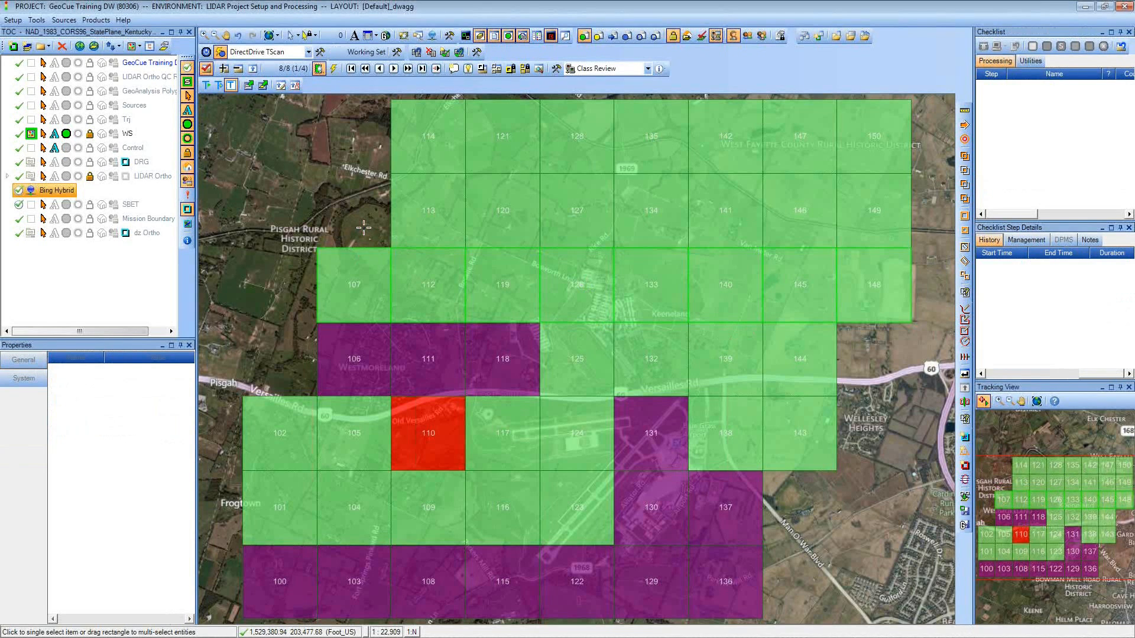